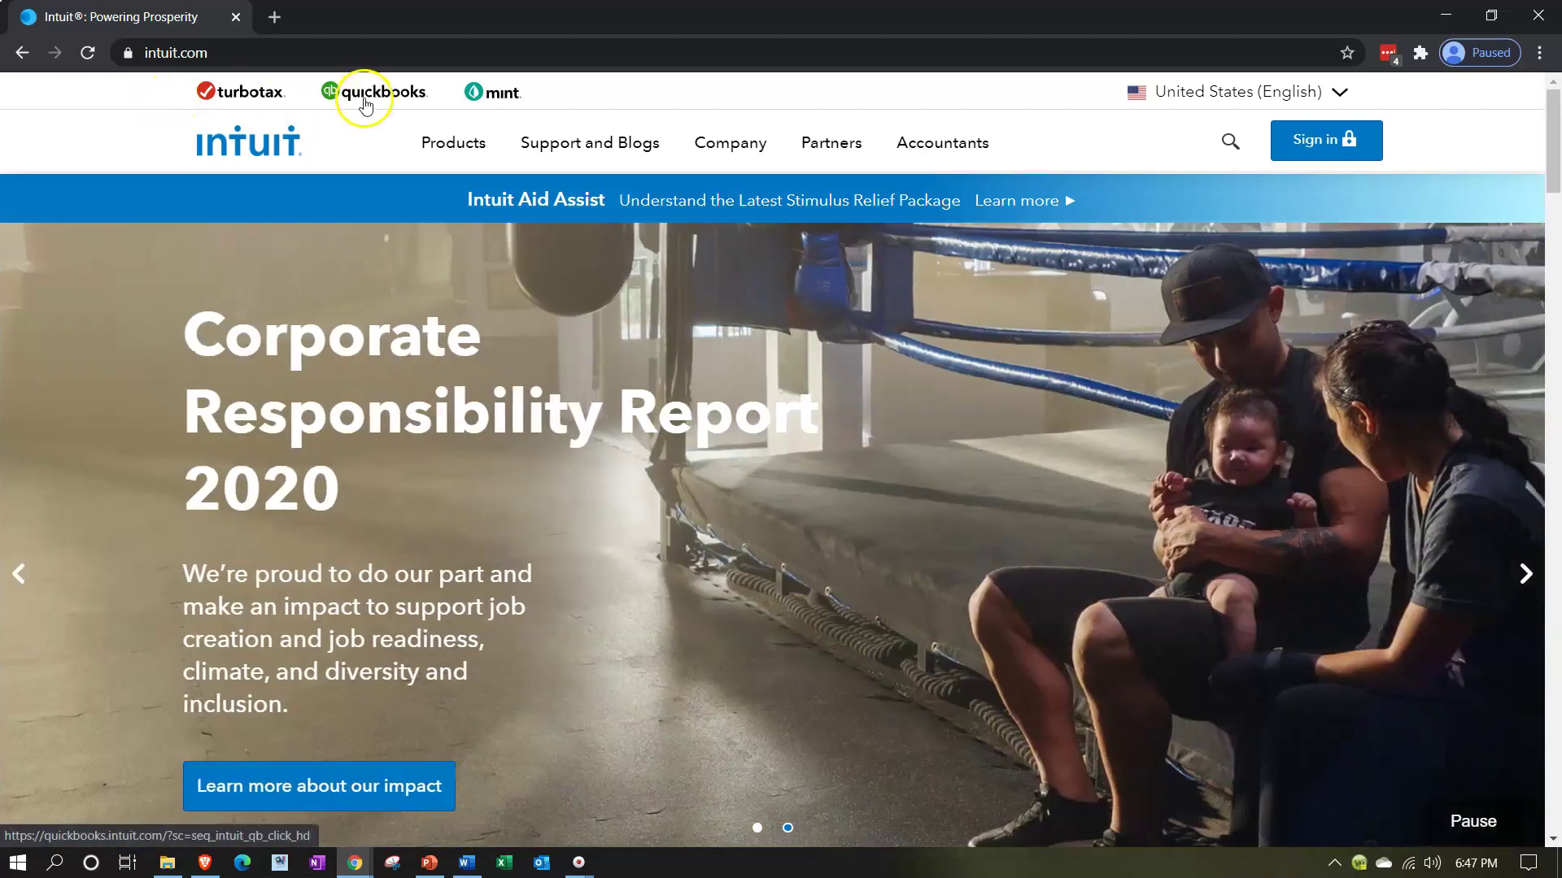
Open the QuickBooks site from the Intuit homepage and go to the QuickBooks Online product page
{"action": "left_click", "coordinate": [364, 98]}
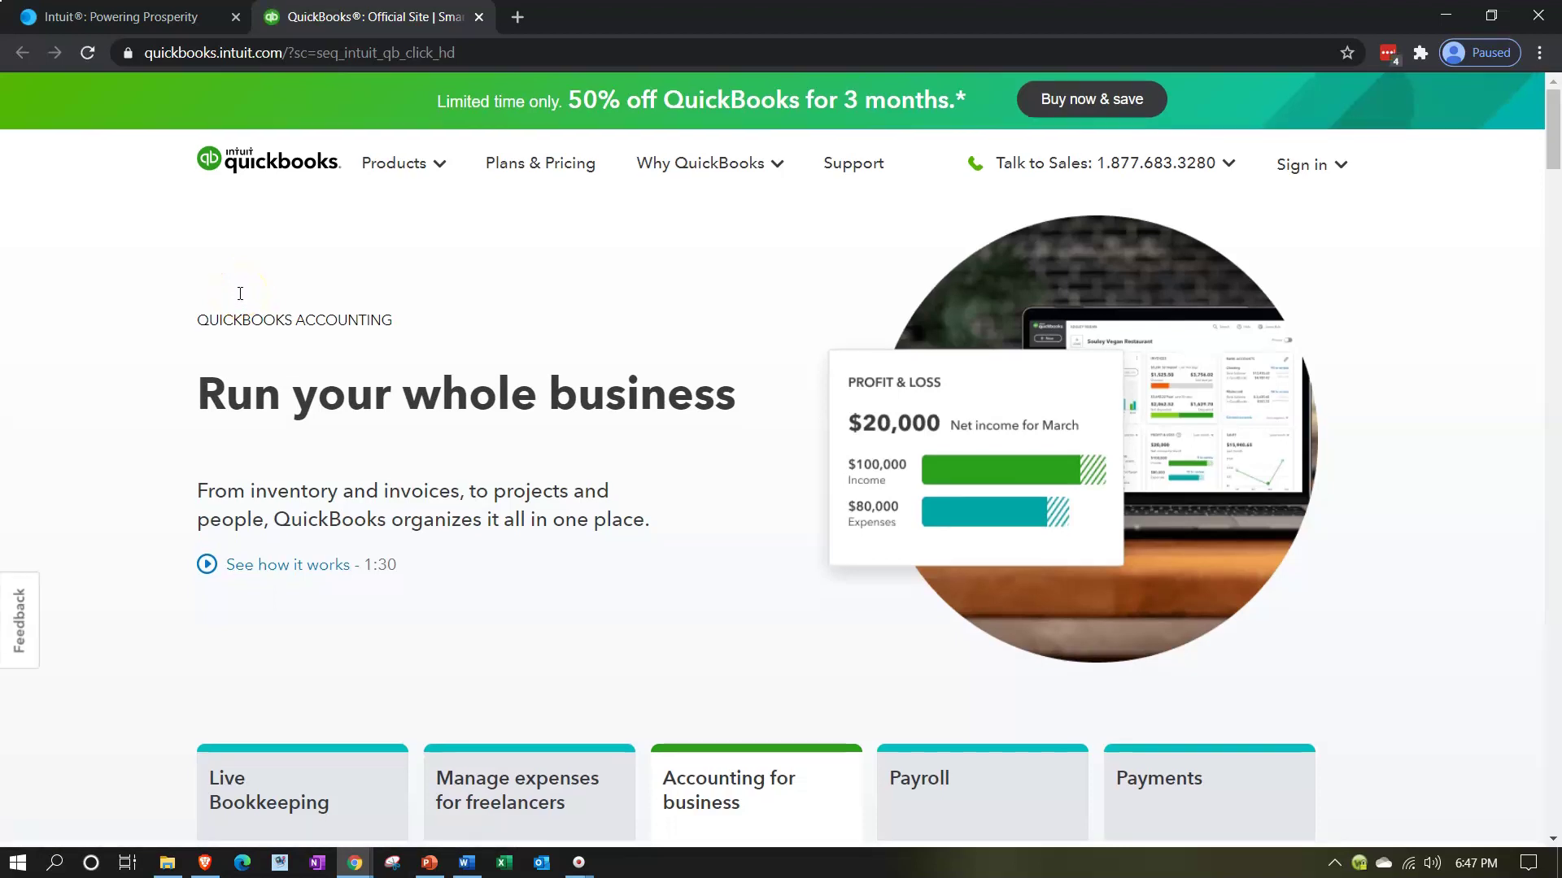
{"action": "scroll", "coordinate": [240, 294], "scroll_direction": "down", "scroll_amount": 7}
{"action": "scroll", "coordinate": [238, 296], "scroll_direction": "down", "scroll_amount": 20}
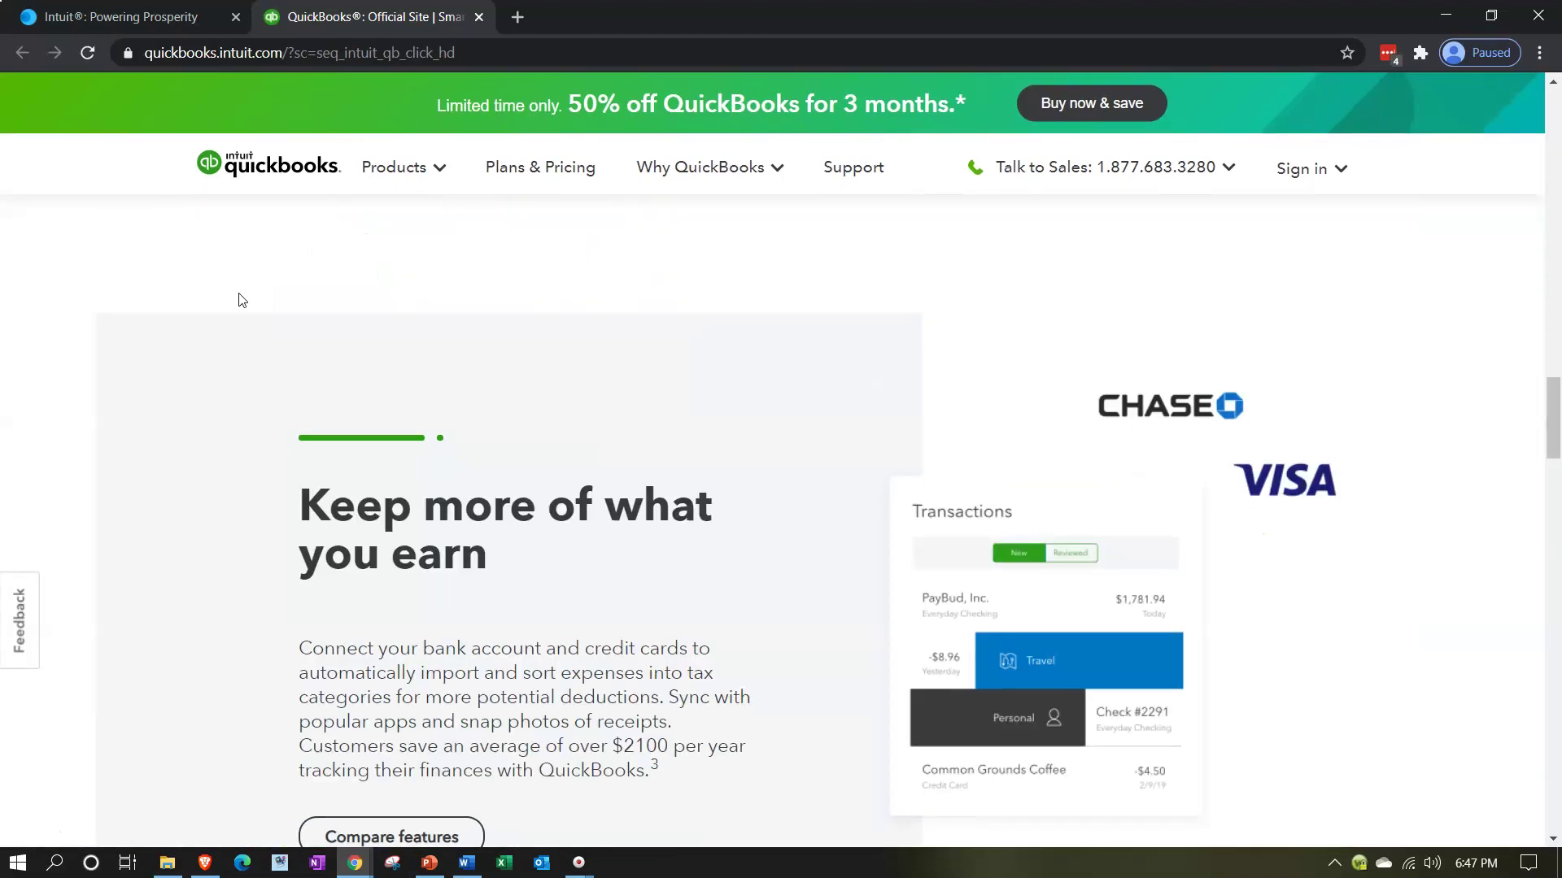
{"action": "scroll", "coordinate": [237, 365], "scroll_direction": "down", "scroll_amount": 20}
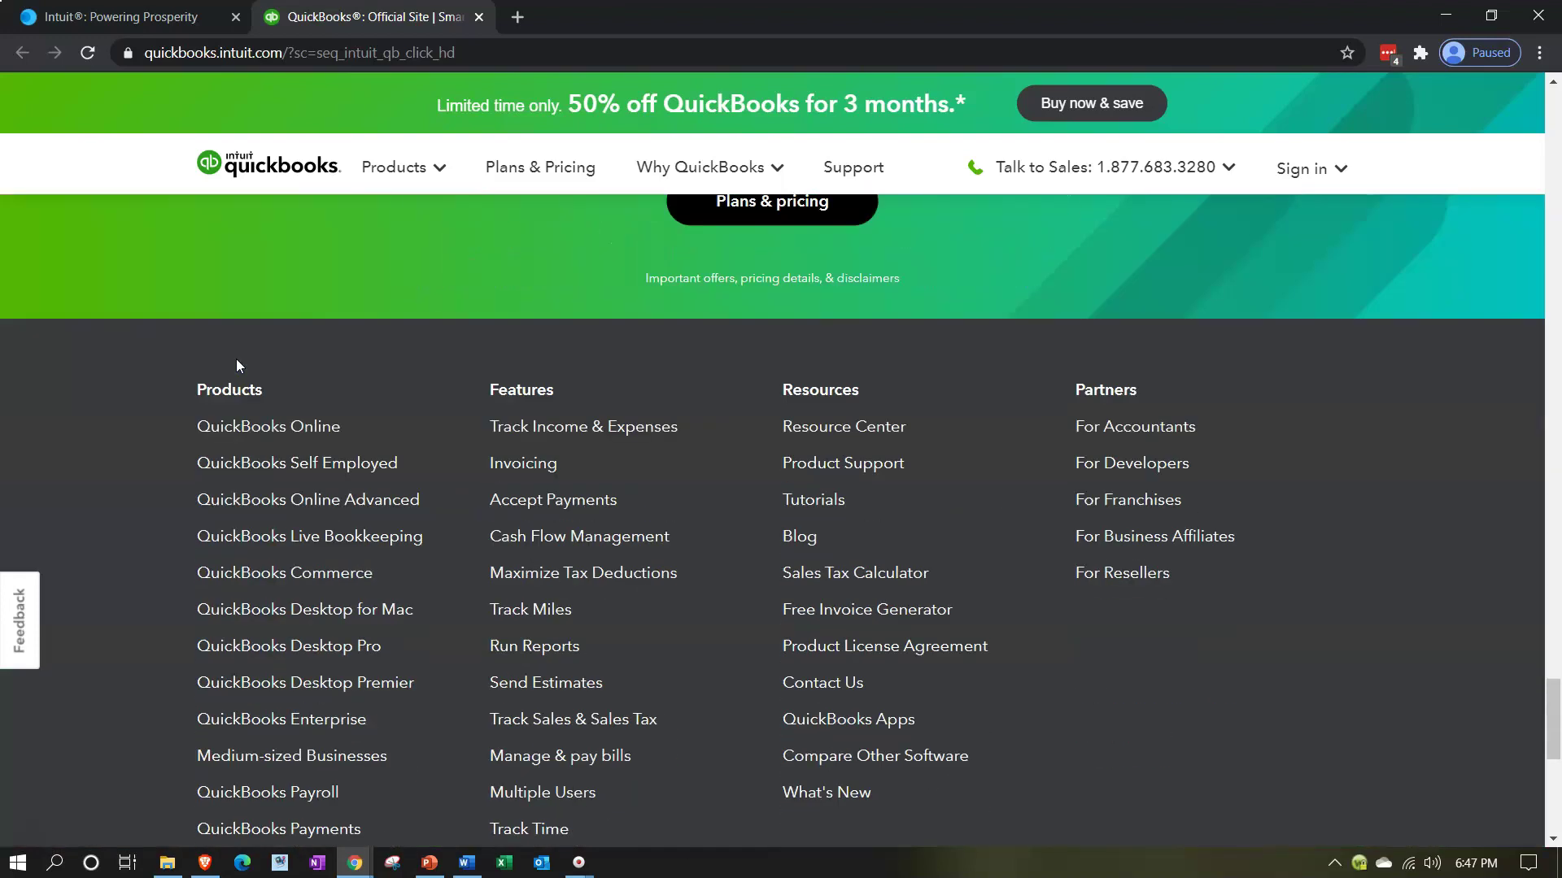
{"action": "left_click", "coordinate": [378, 178]}
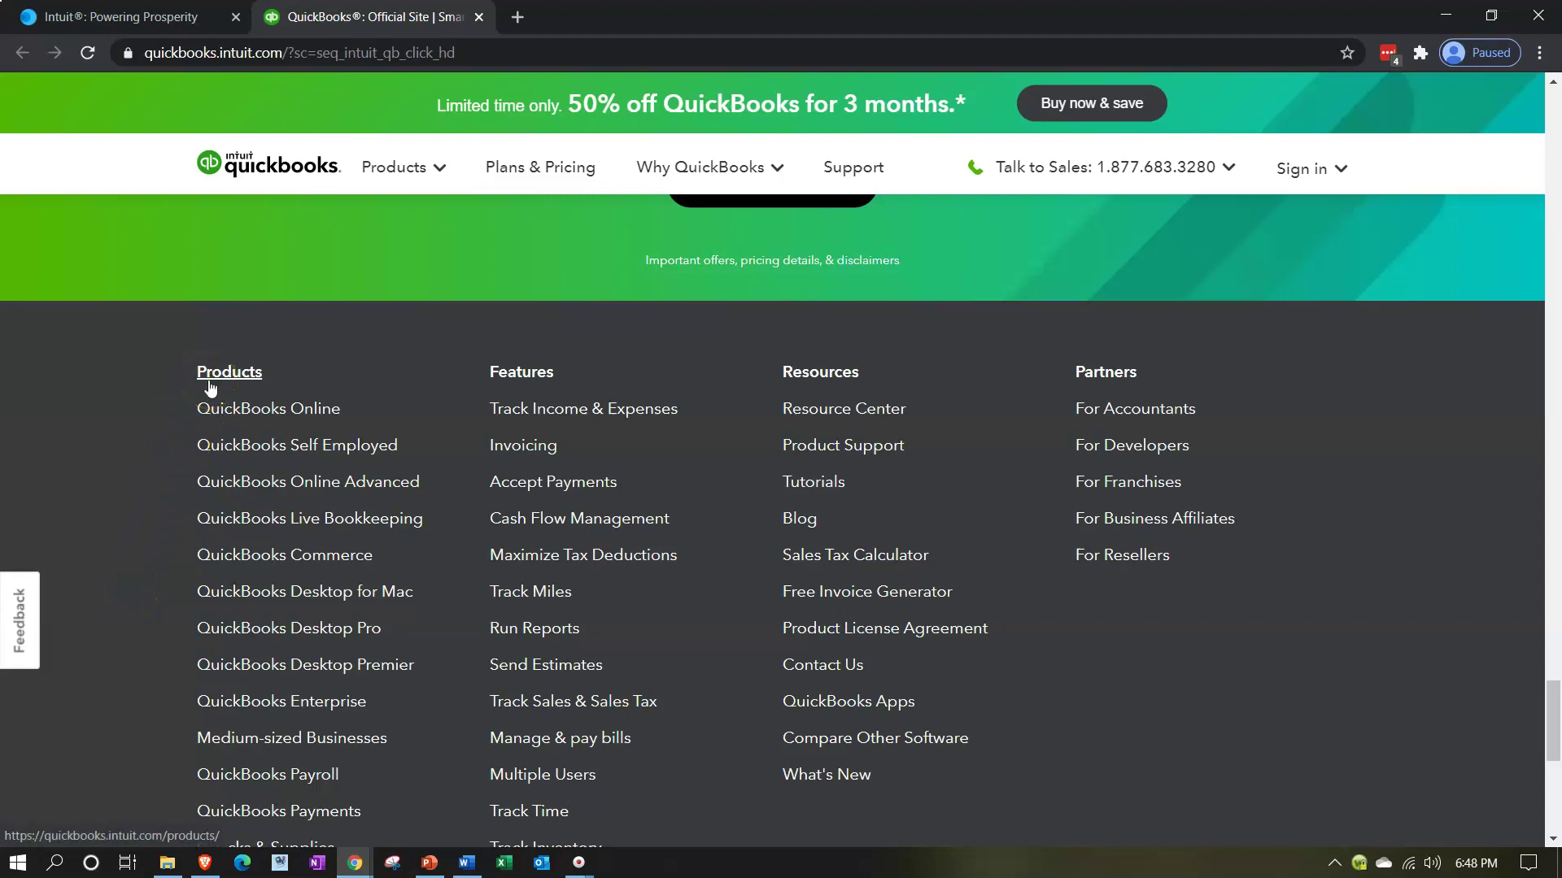
{"action": "left_click", "coordinate": [301, 411]}
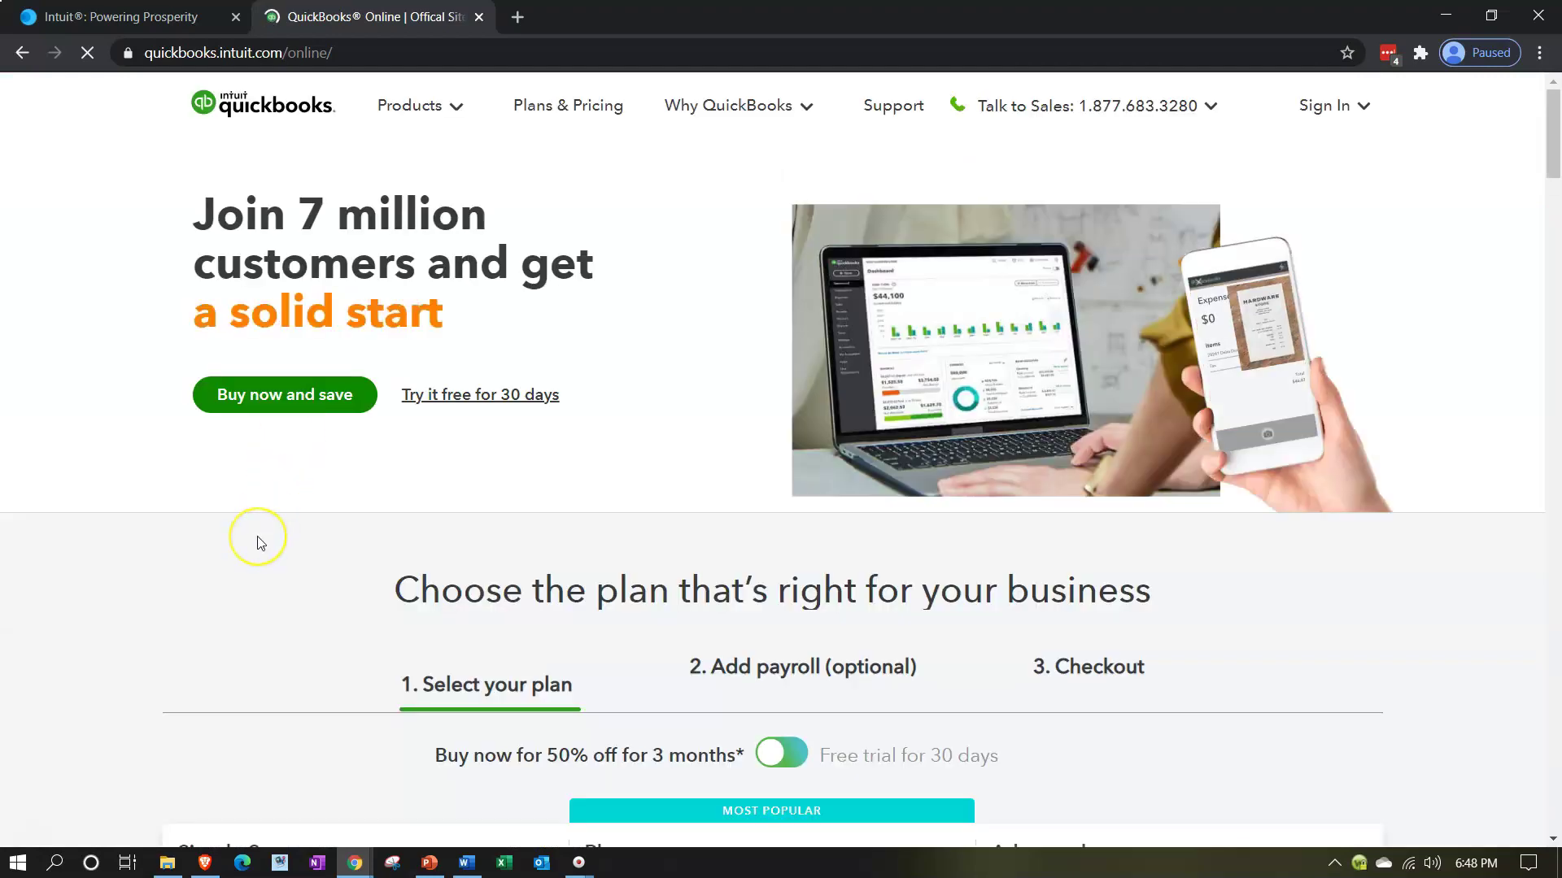
Choose the 30-day free trial of the Plus plan with the Payroll Premium add-on
{"action": "scroll", "coordinate": [257, 538], "scroll_direction": "down", "scroll_amount": 3}
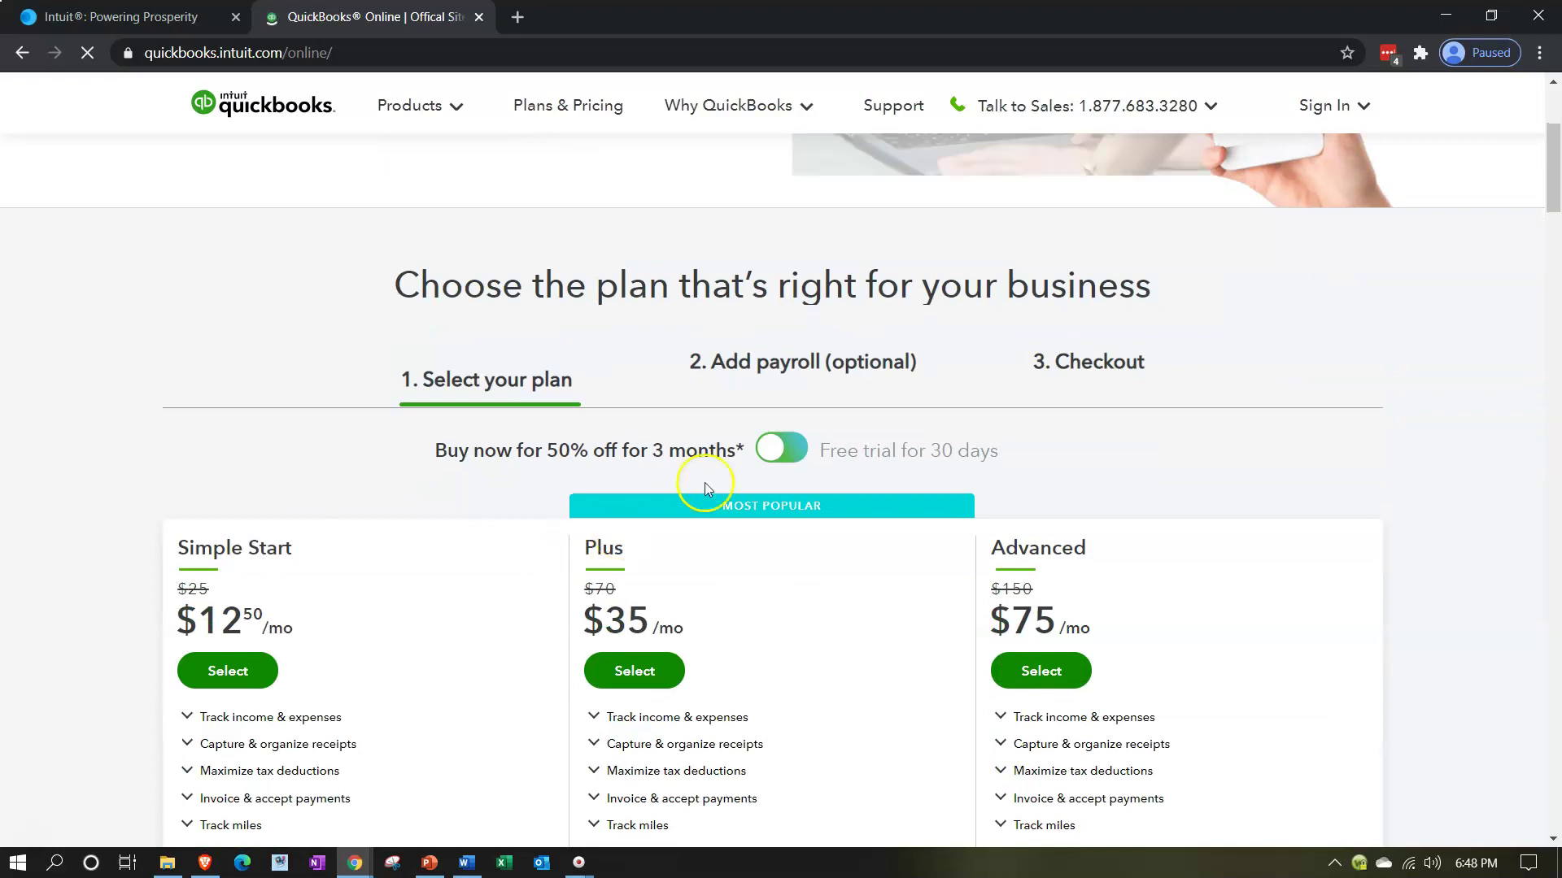
{"action": "scroll", "coordinate": [725, 479], "scroll_direction": "down", "scroll_amount": 1}
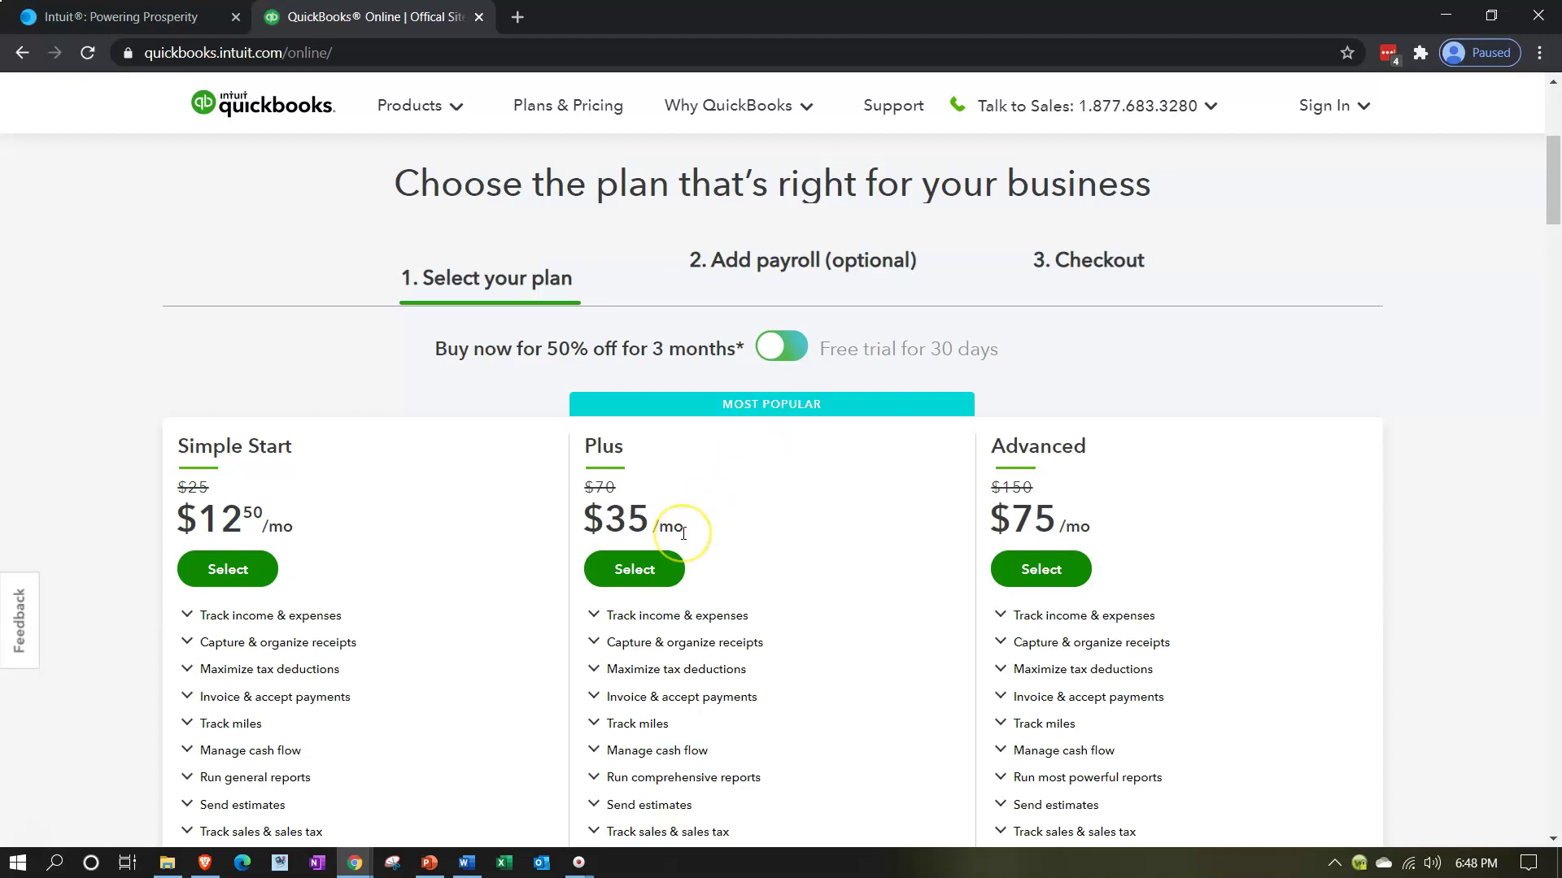
{"action": "left_click", "coordinate": [783, 351]}
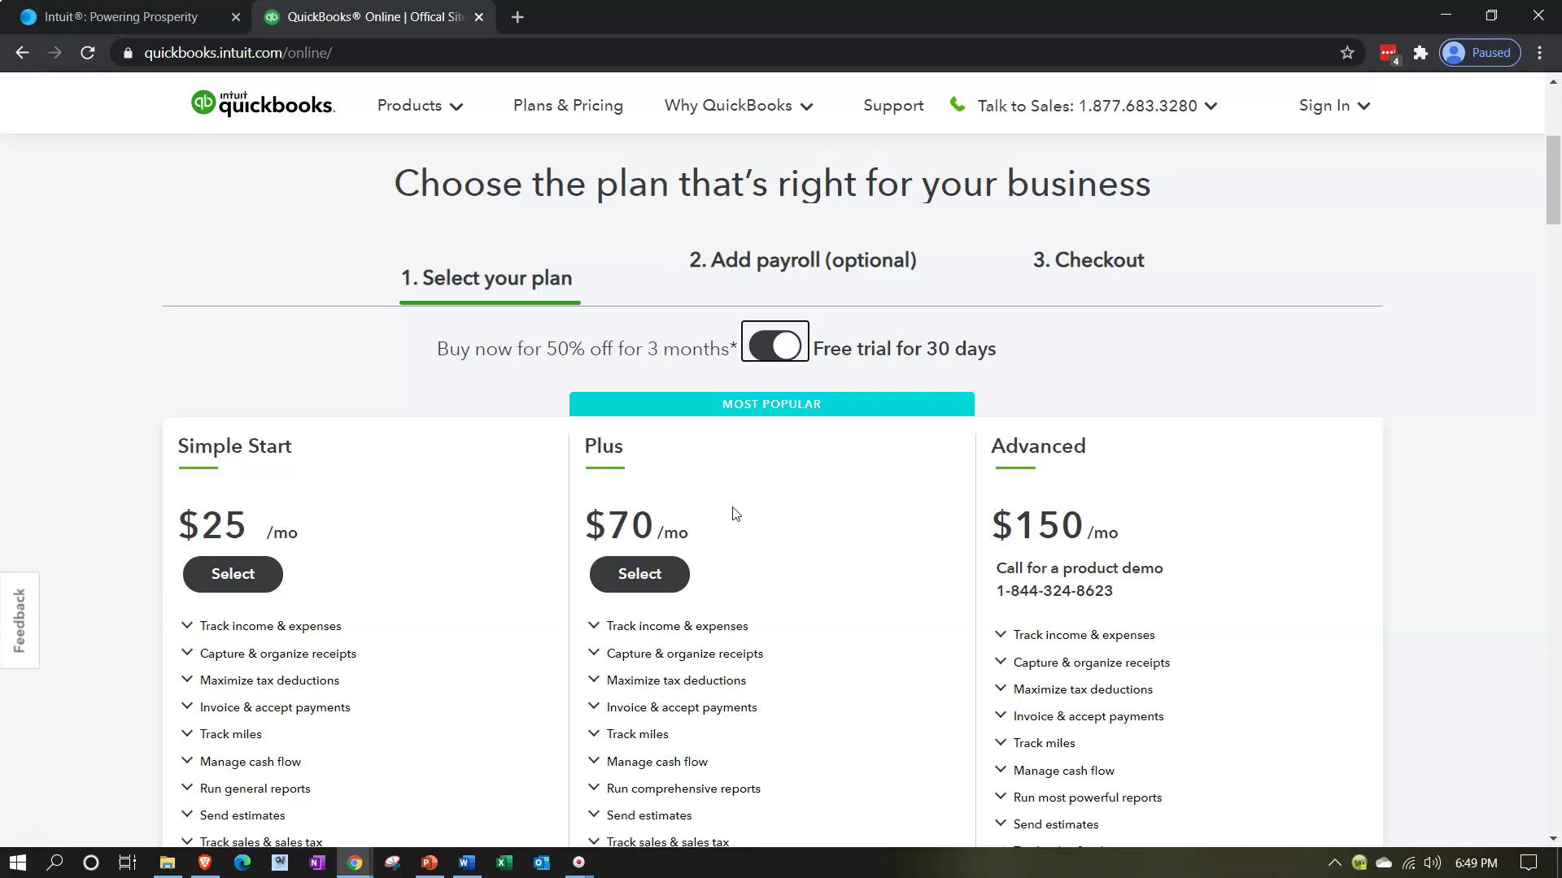
{"action": "left_click", "coordinate": [660, 574]}
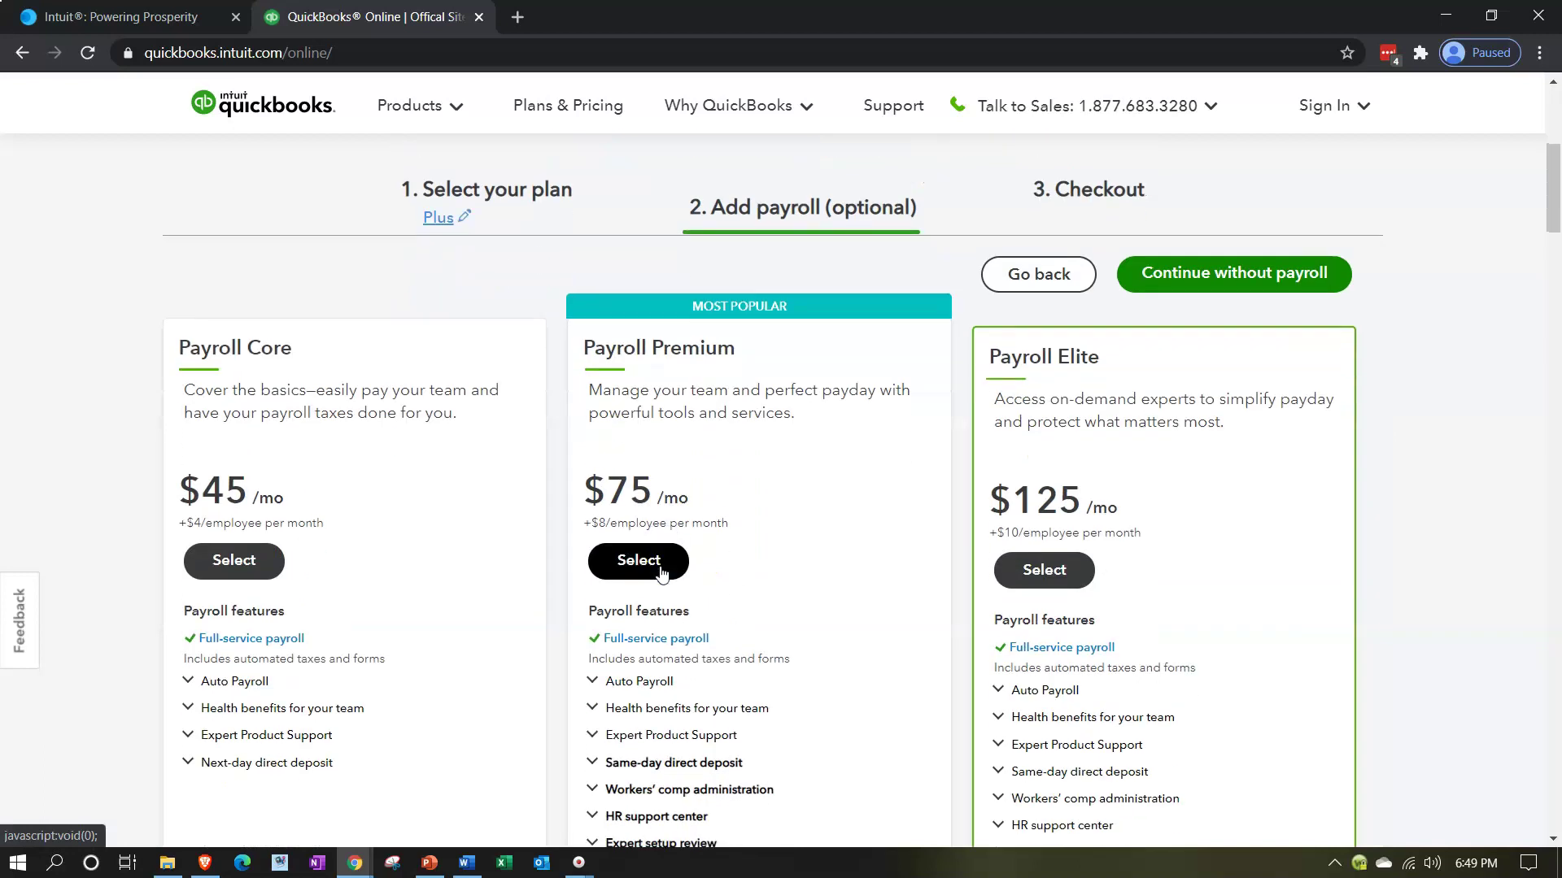
{"action": "left_click", "coordinate": [661, 571]}
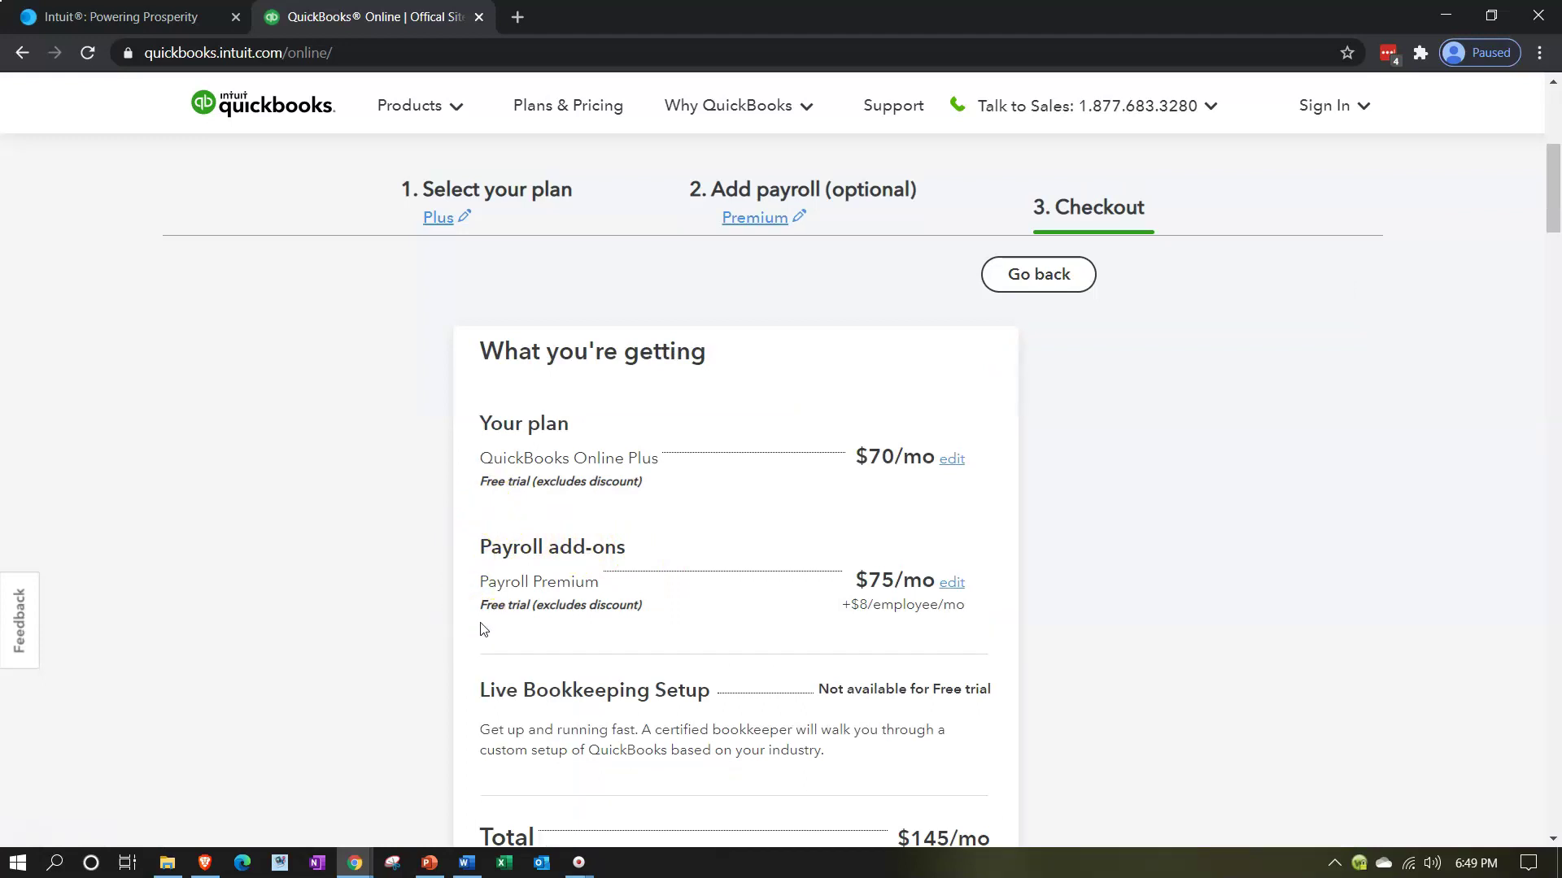
Check out the selected plan and continue with the trial instead of buying now
{"action": "scroll", "coordinate": [480, 629], "scroll_direction": "down", "scroll_amount": 3}
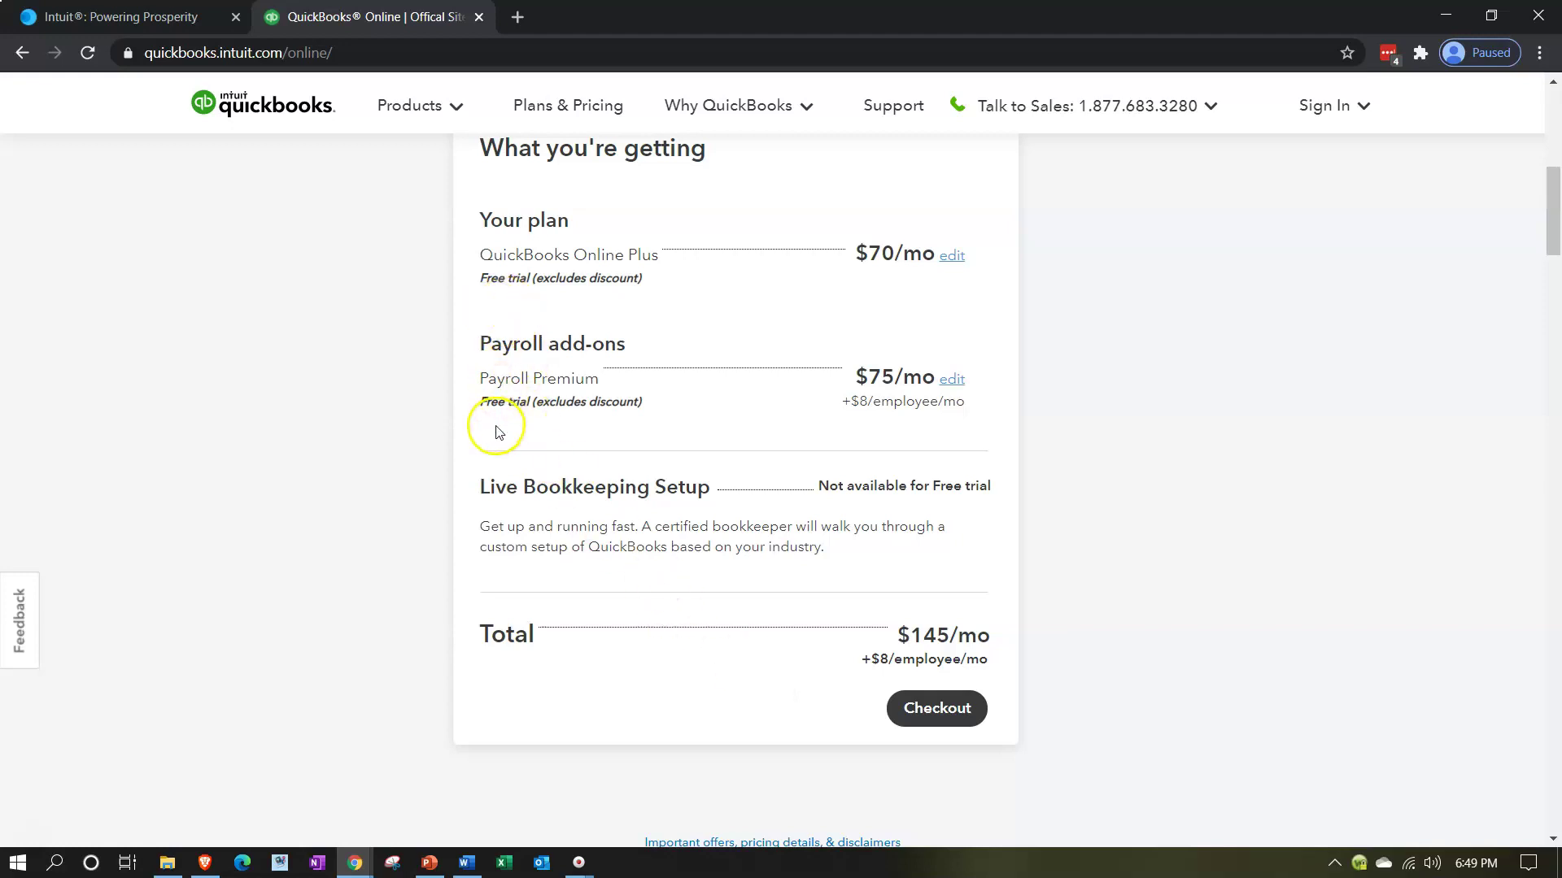
{"action": "left_click", "coordinate": [935, 723]}
{"action": "scroll", "coordinate": [453, 677], "scroll_direction": "down", "scroll_amount": 1}
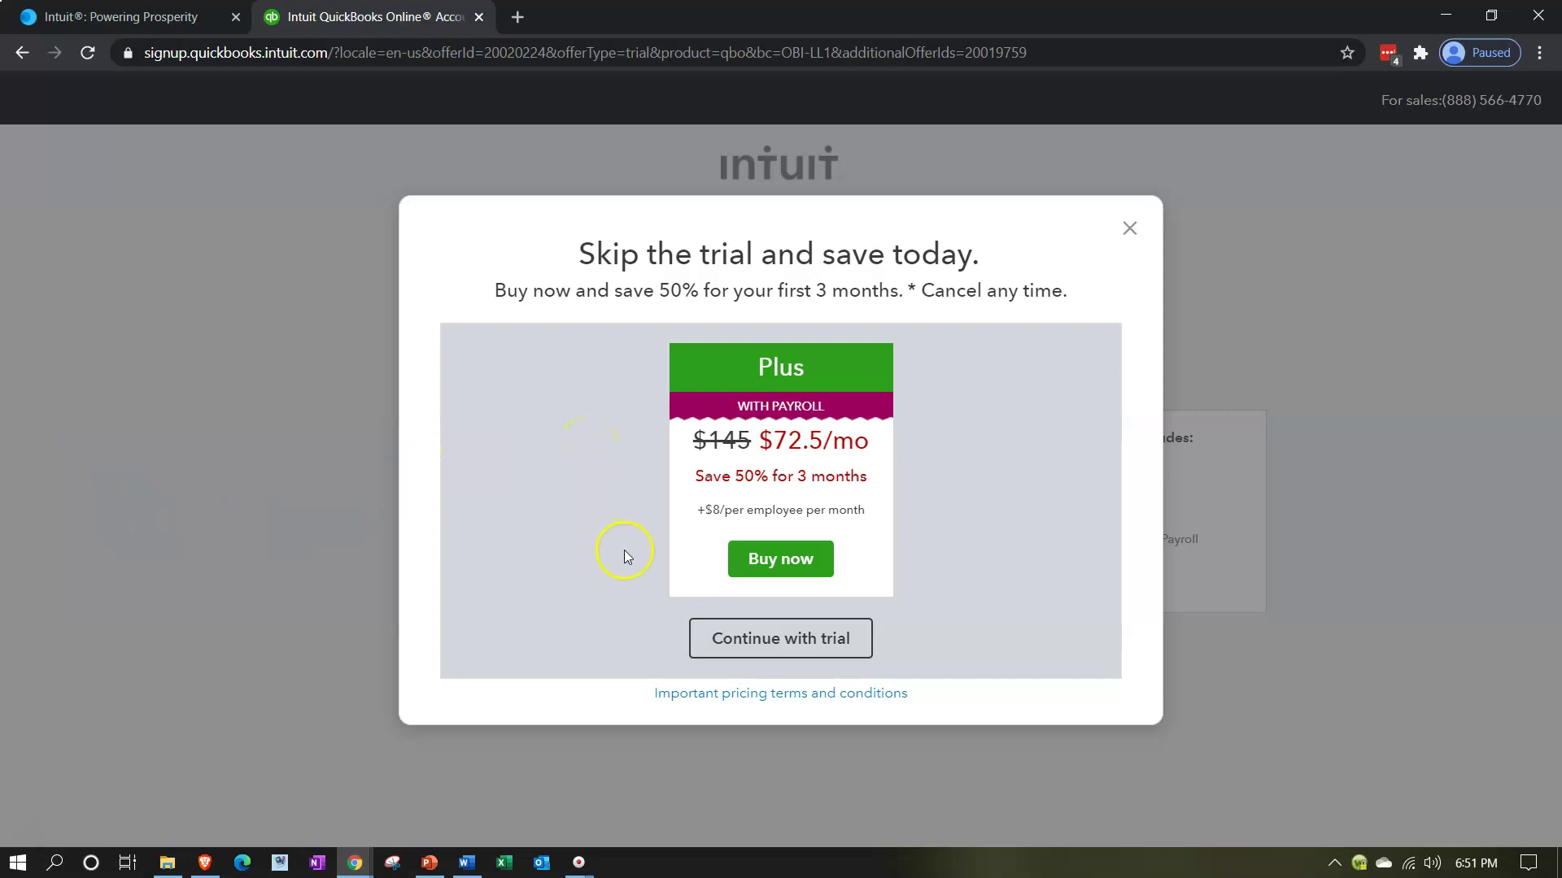
{"action": "left_click", "coordinate": [778, 660]}
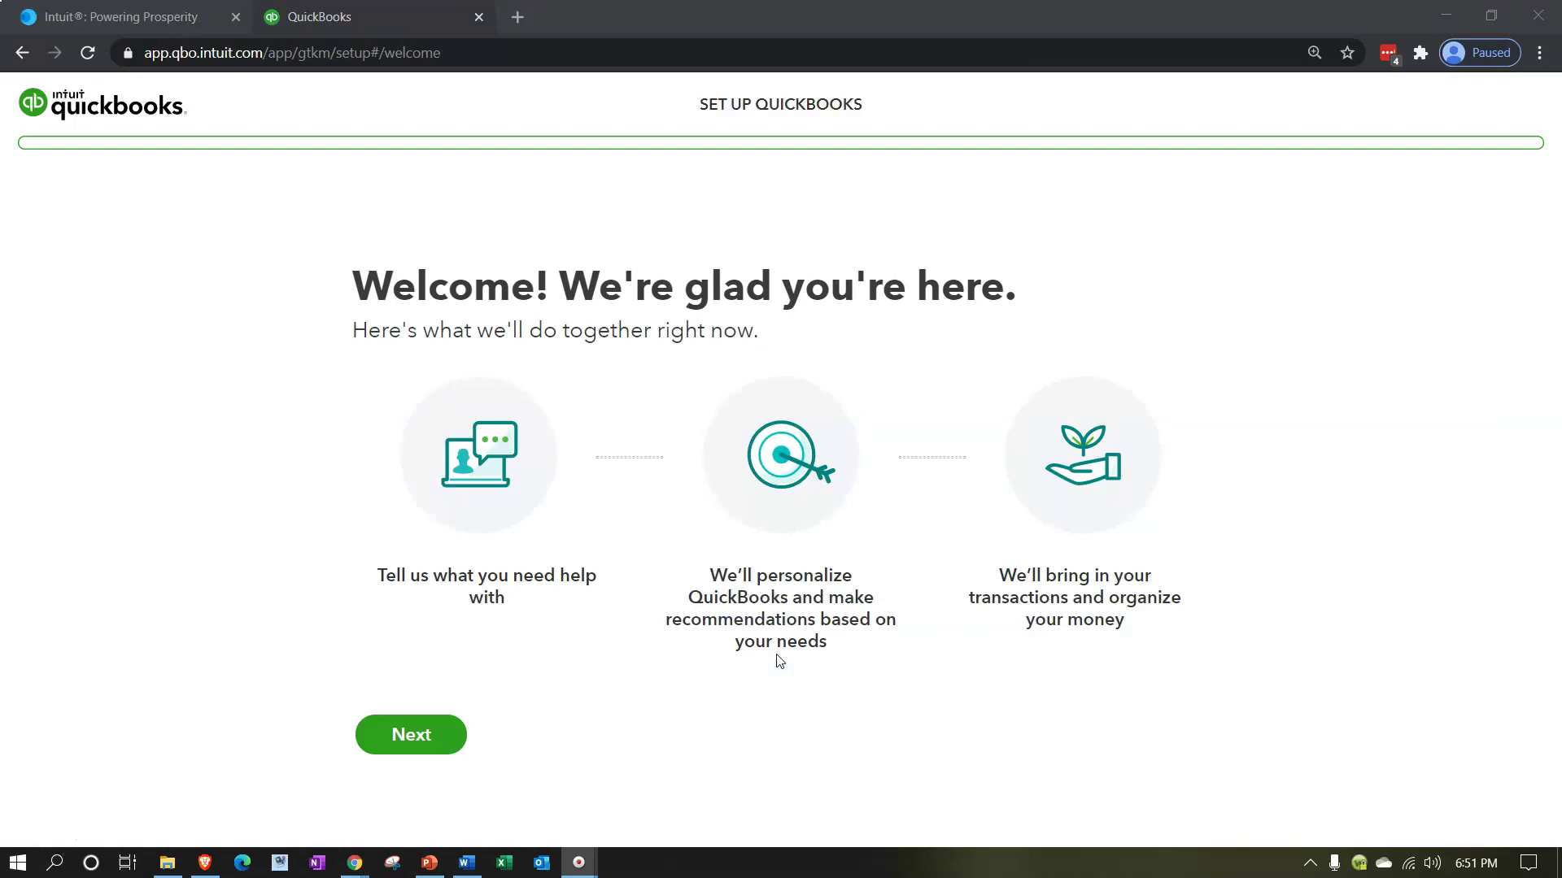
Begin the company setup and submit "Class and Location Tracking" as the legal business name
{"action": "left_click", "coordinate": [730, 687]}
{"action": "left_click", "coordinate": [439, 740]}
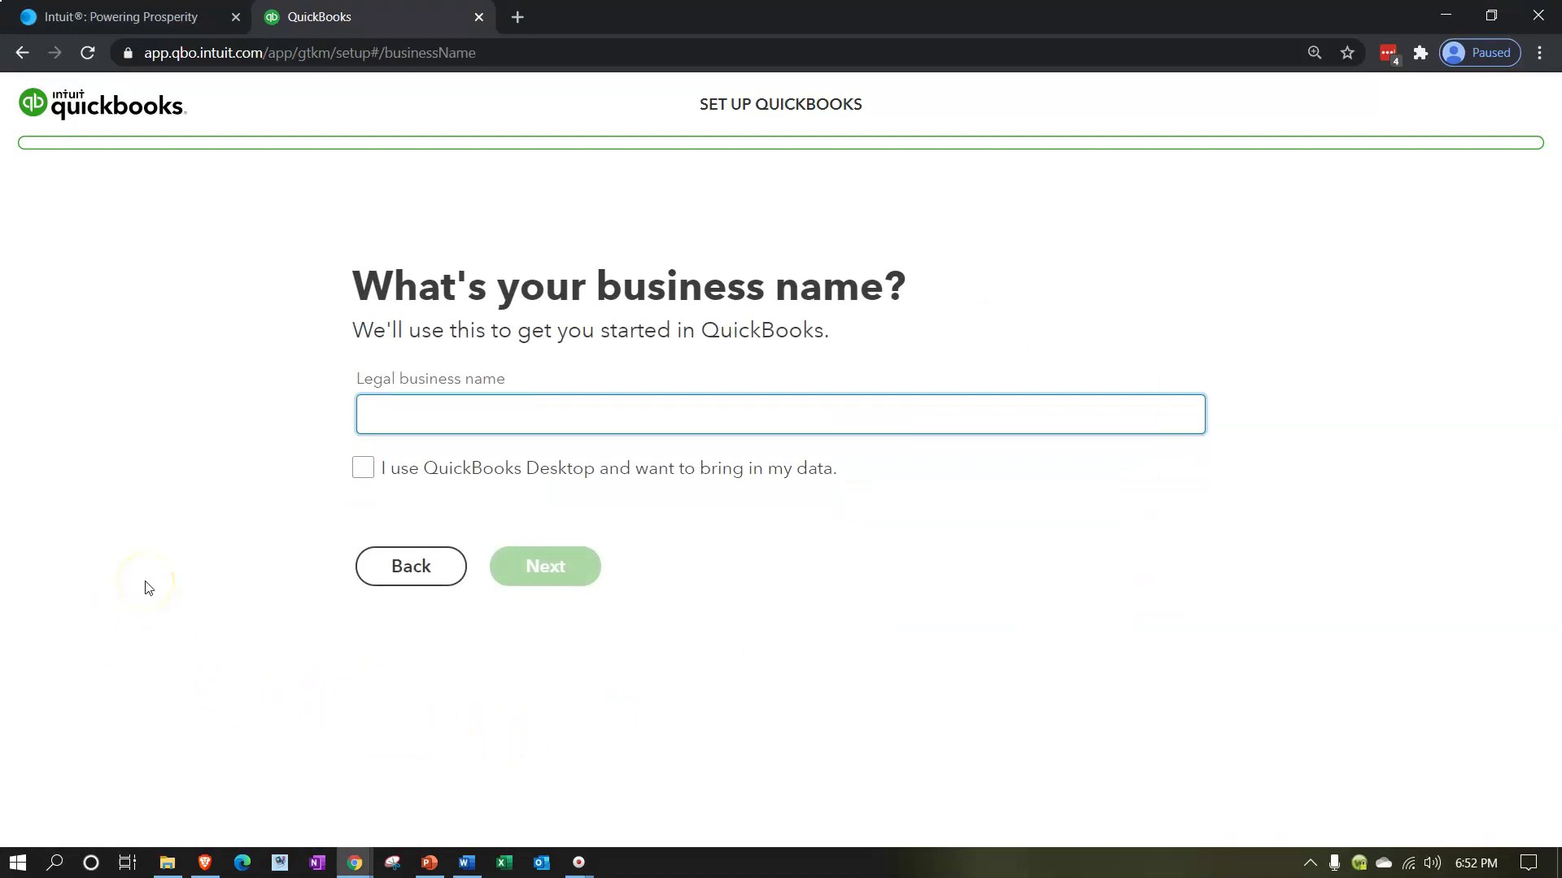
{"action": "type", "text": "Ckla"}
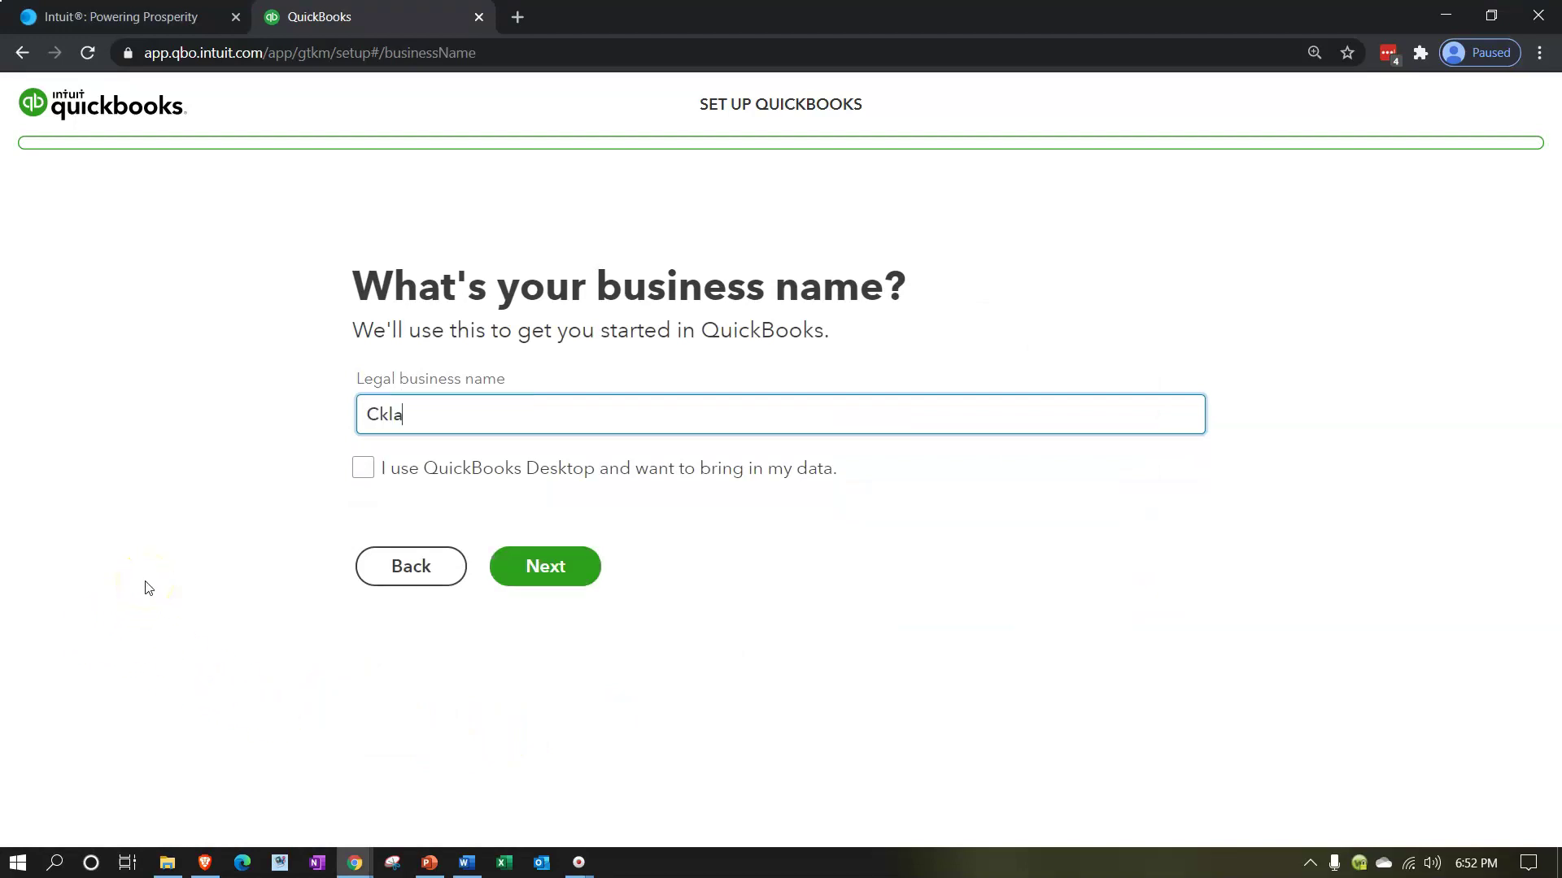
{"action": "key", "text": "BackSpace"}
{"action": "key", "text": "BackSpace"}
{"action": "key", "text": "BackSpace"}
{"action": "type", "text": "lass and Location Tracking"}
{"action": "key", "text": "Tab"}
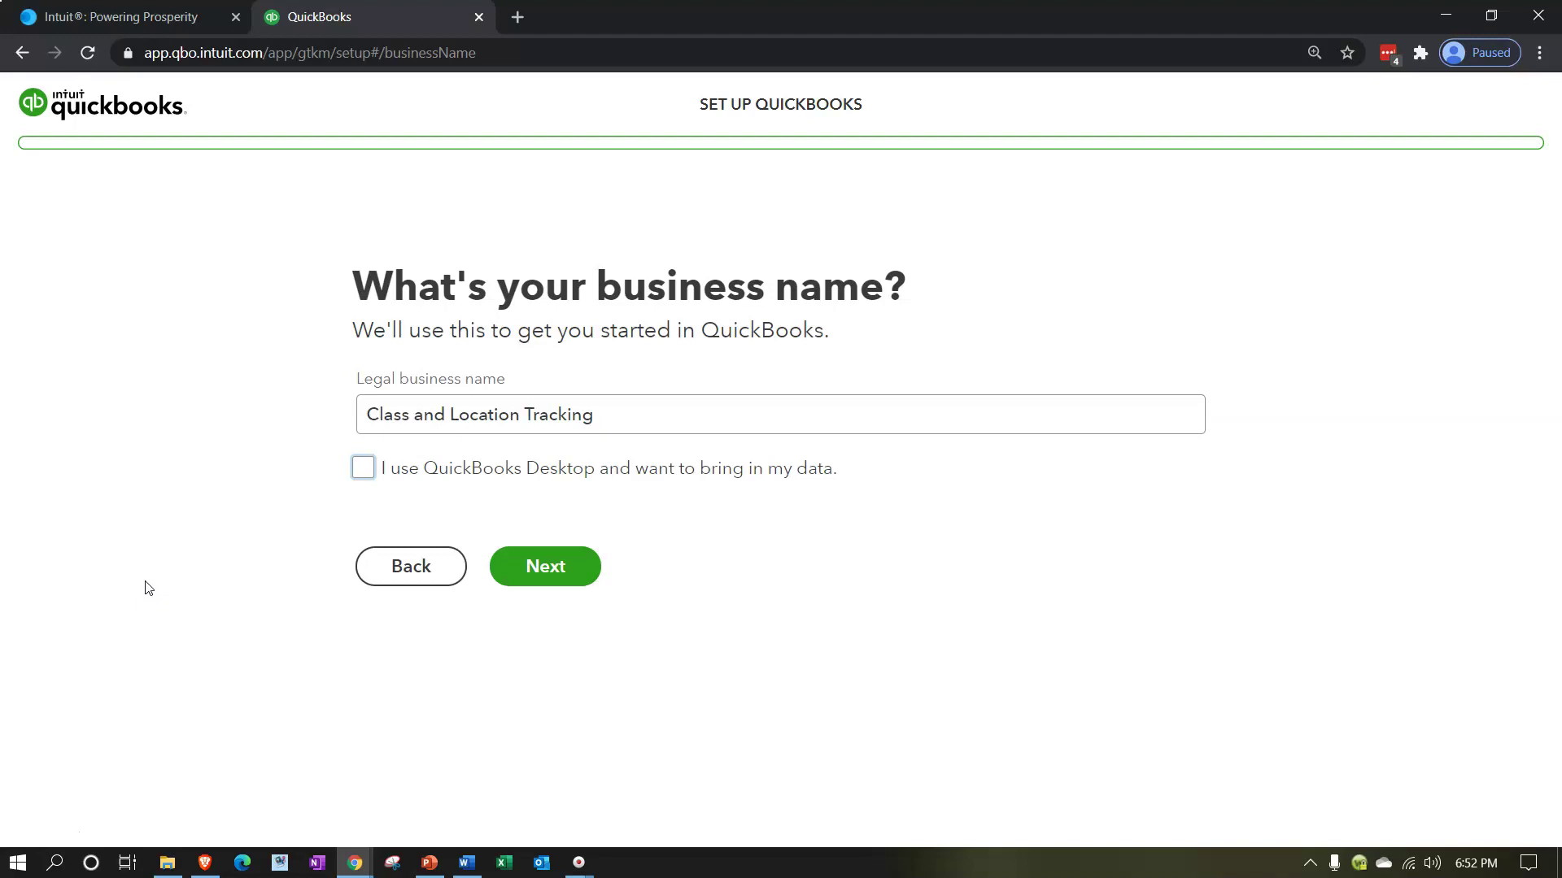
{"action": "left_click", "coordinate": [517, 569]}
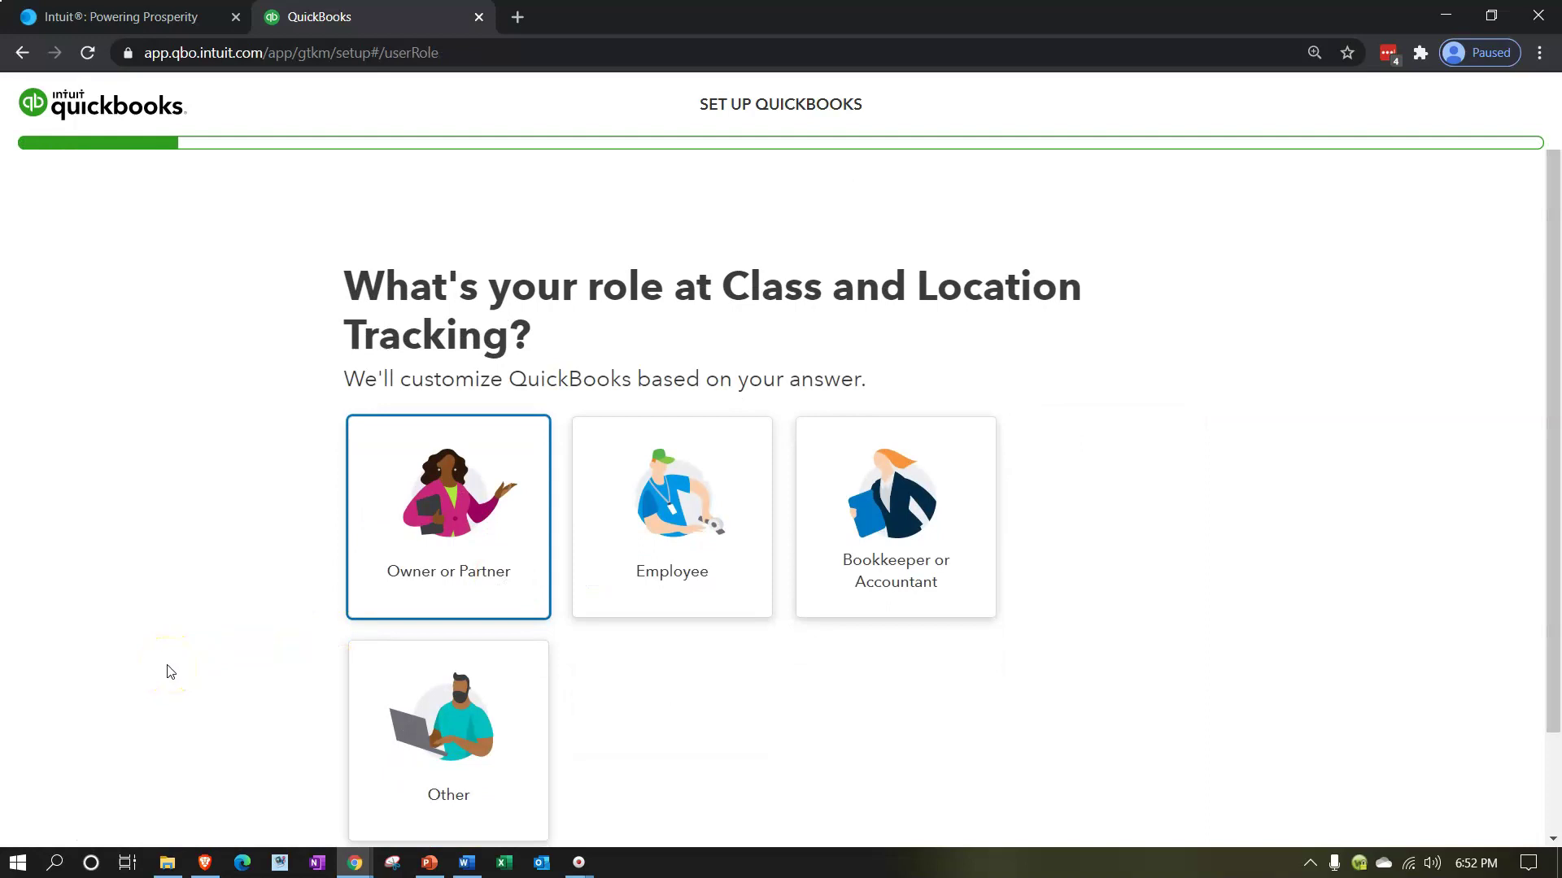
Set the business role to Owner or Partner and answer the bookkeeping help question with "No, I do it all myself"
{"action": "scroll", "coordinate": [170, 671], "scroll_direction": "down", "scroll_amount": 1}
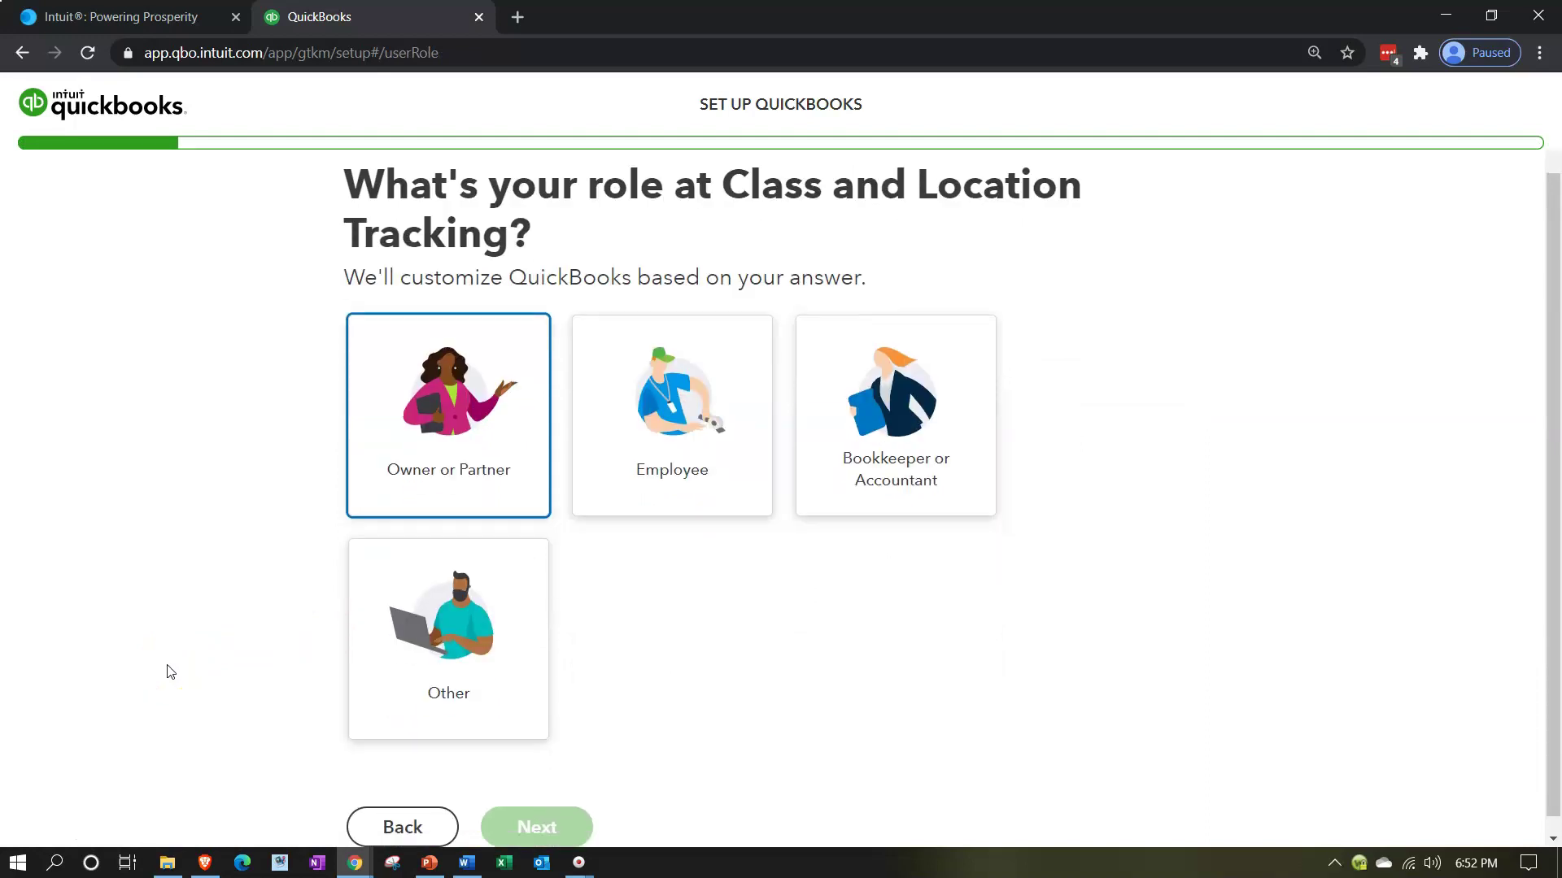
{"action": "left_click", "coordinate": [390, 446]}
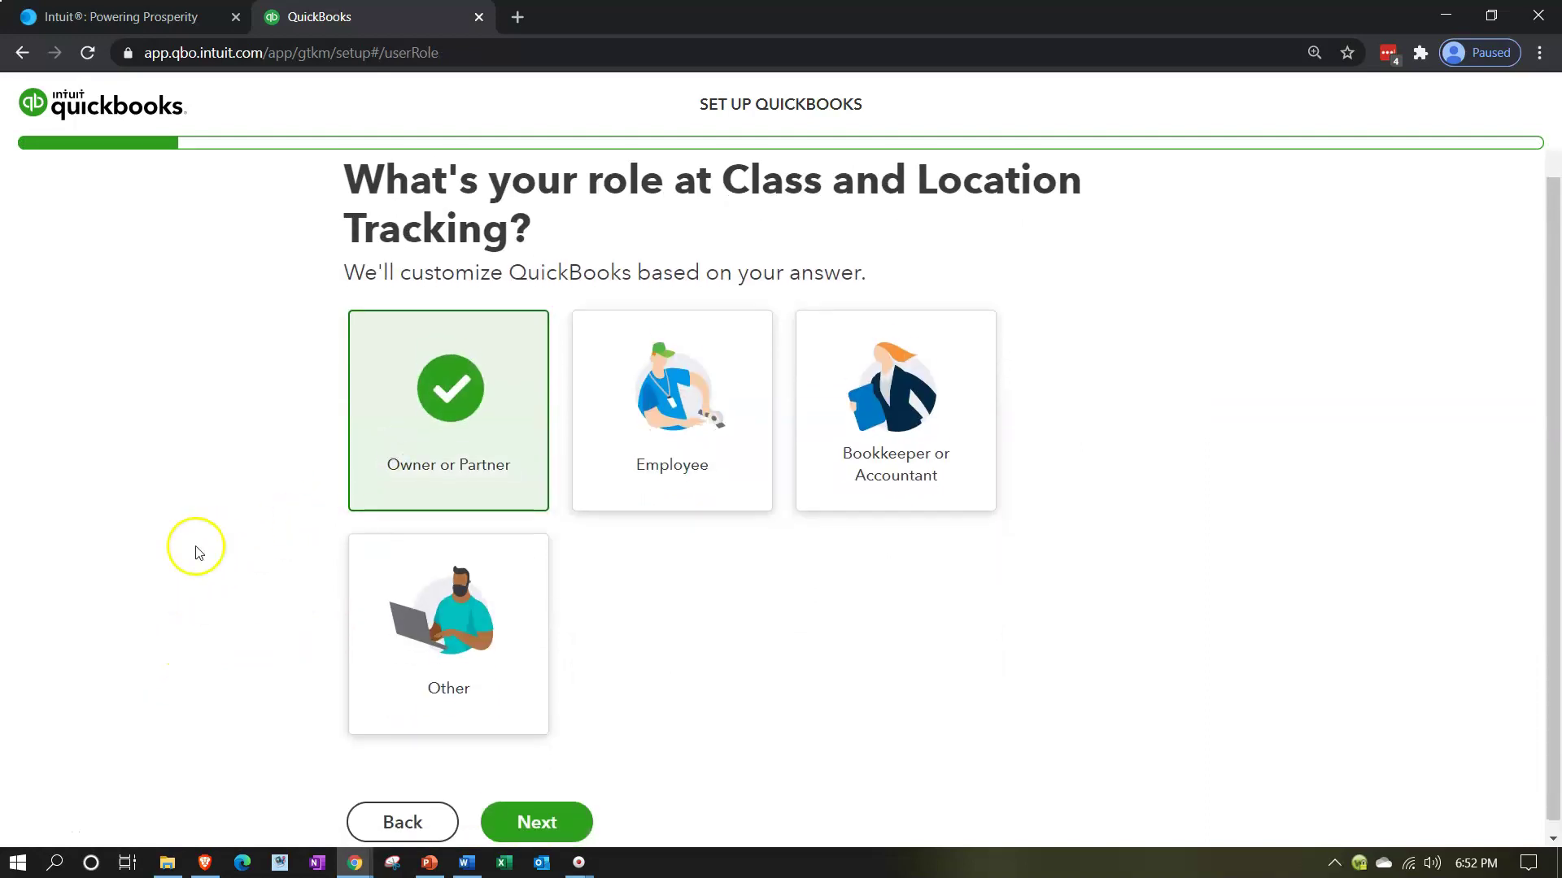
{"action": "left_click", "coordinate": [534, 810]}
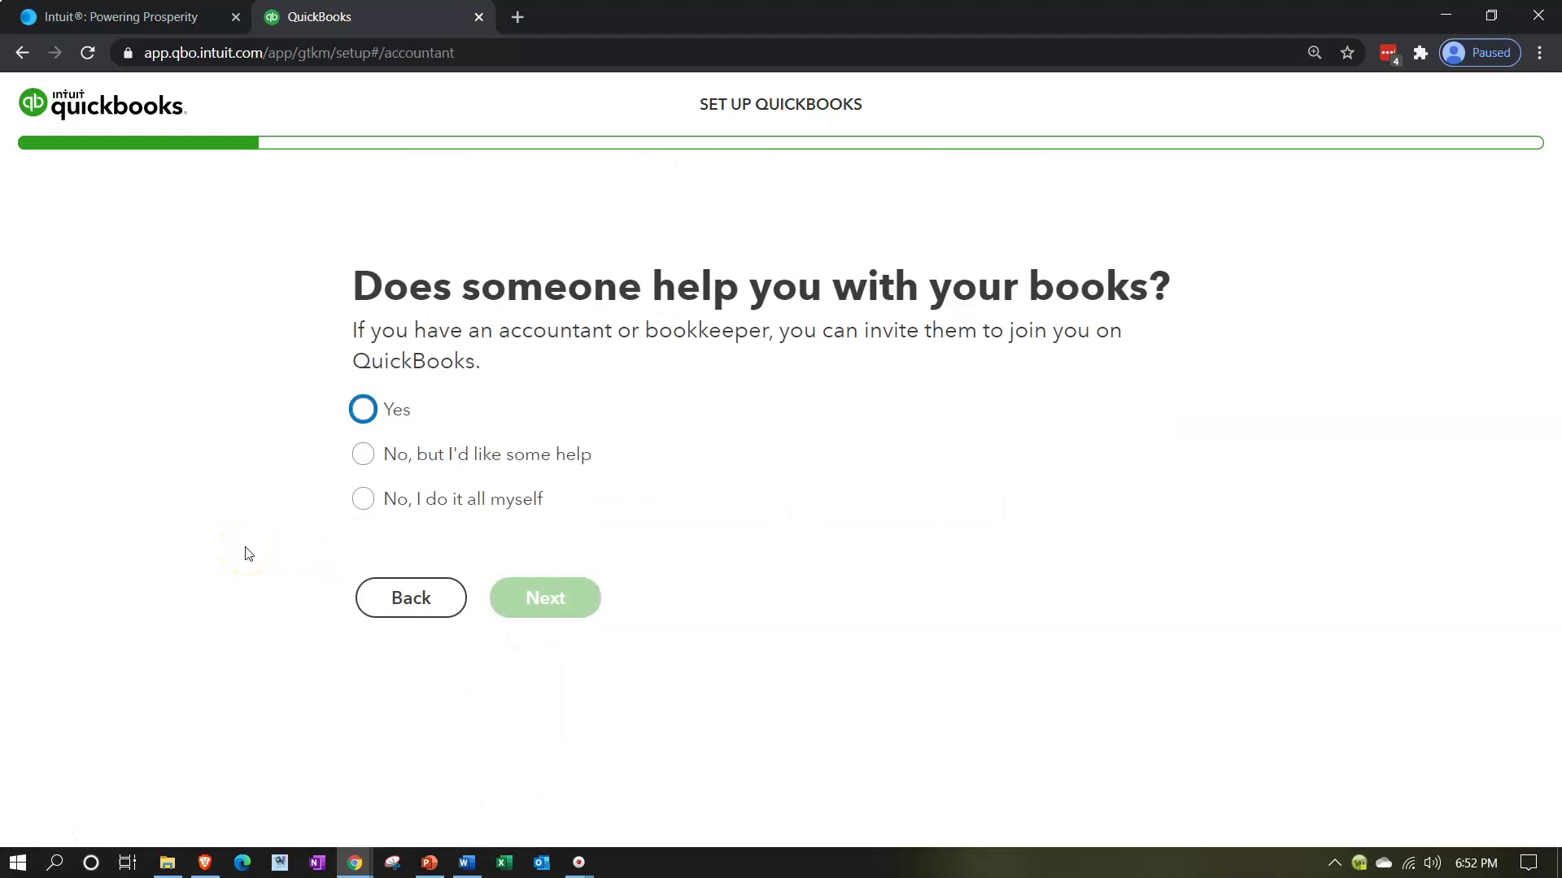
{"action": "left_click", "coordinate": [358, 501]}
{"action": "left_click", "coordinate": [359, 499]}
{"action": "left_click", "coordinate": [523, 634]}
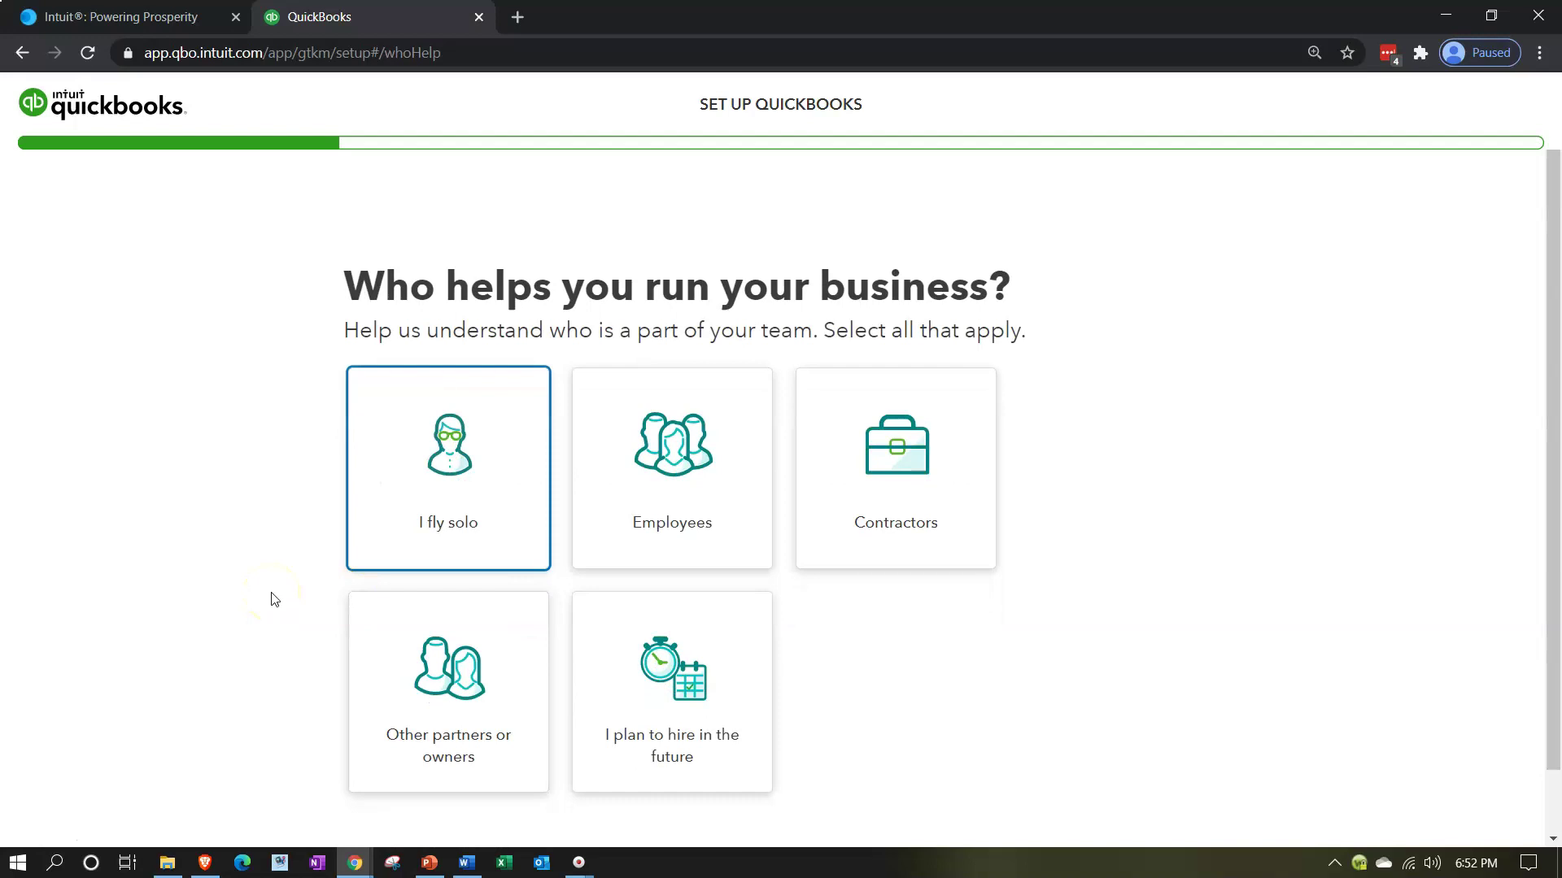
Select I fly solo, Employees, Contractors, Other partners or owners, and I plan to hire in the future as the team, and continue
{"action": "left_click", "coordinate": [414, 486]}
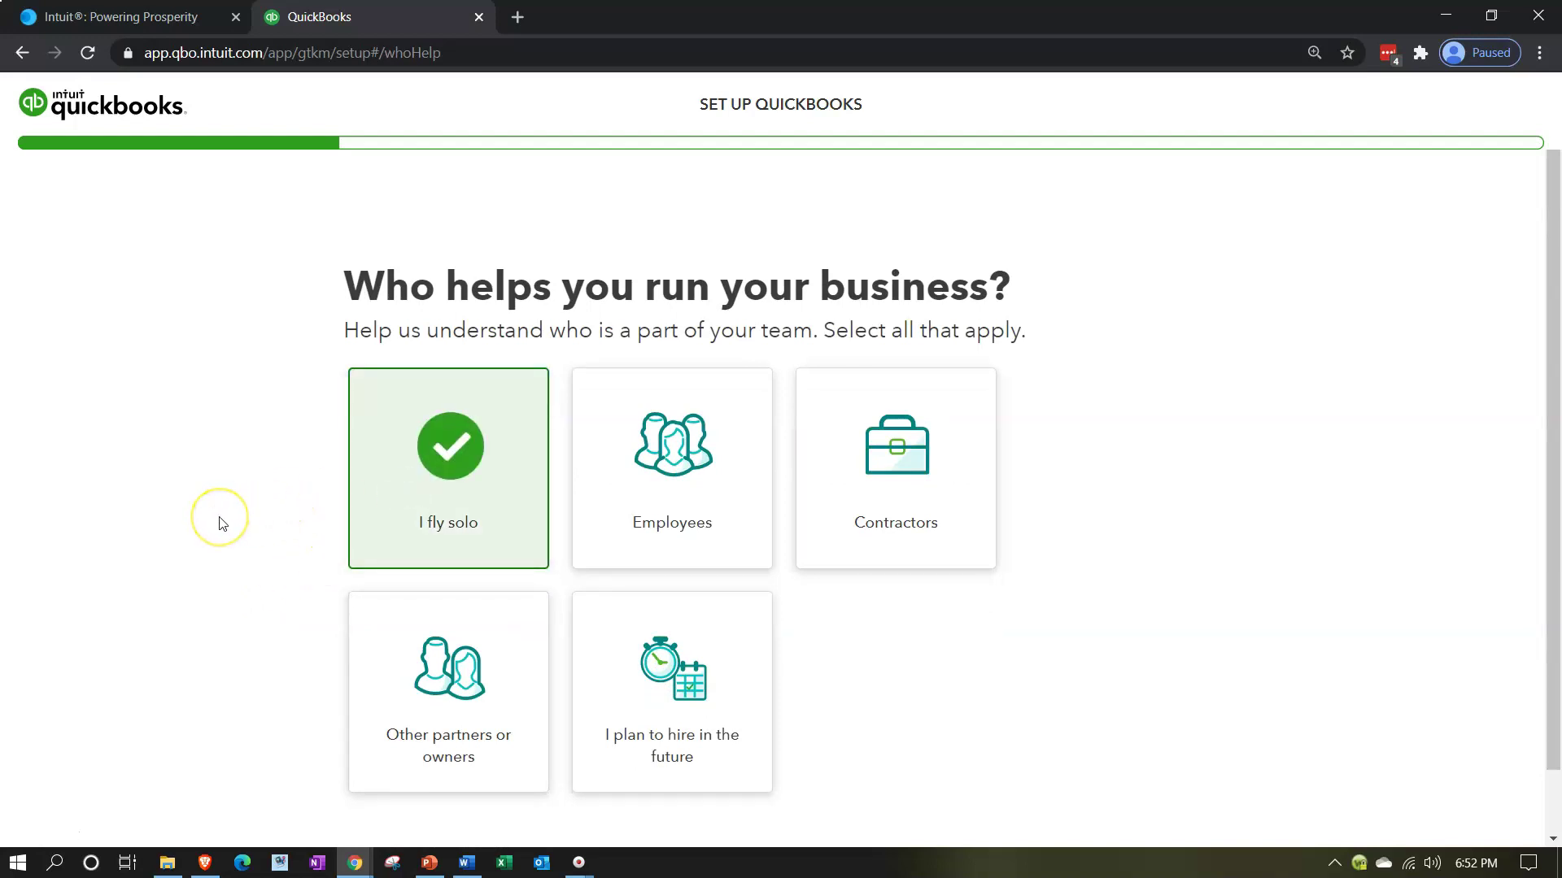
{"action": "scroll", "coordinate": [221, 522], "scroll_direction": "down", "scroll_amount": 1}
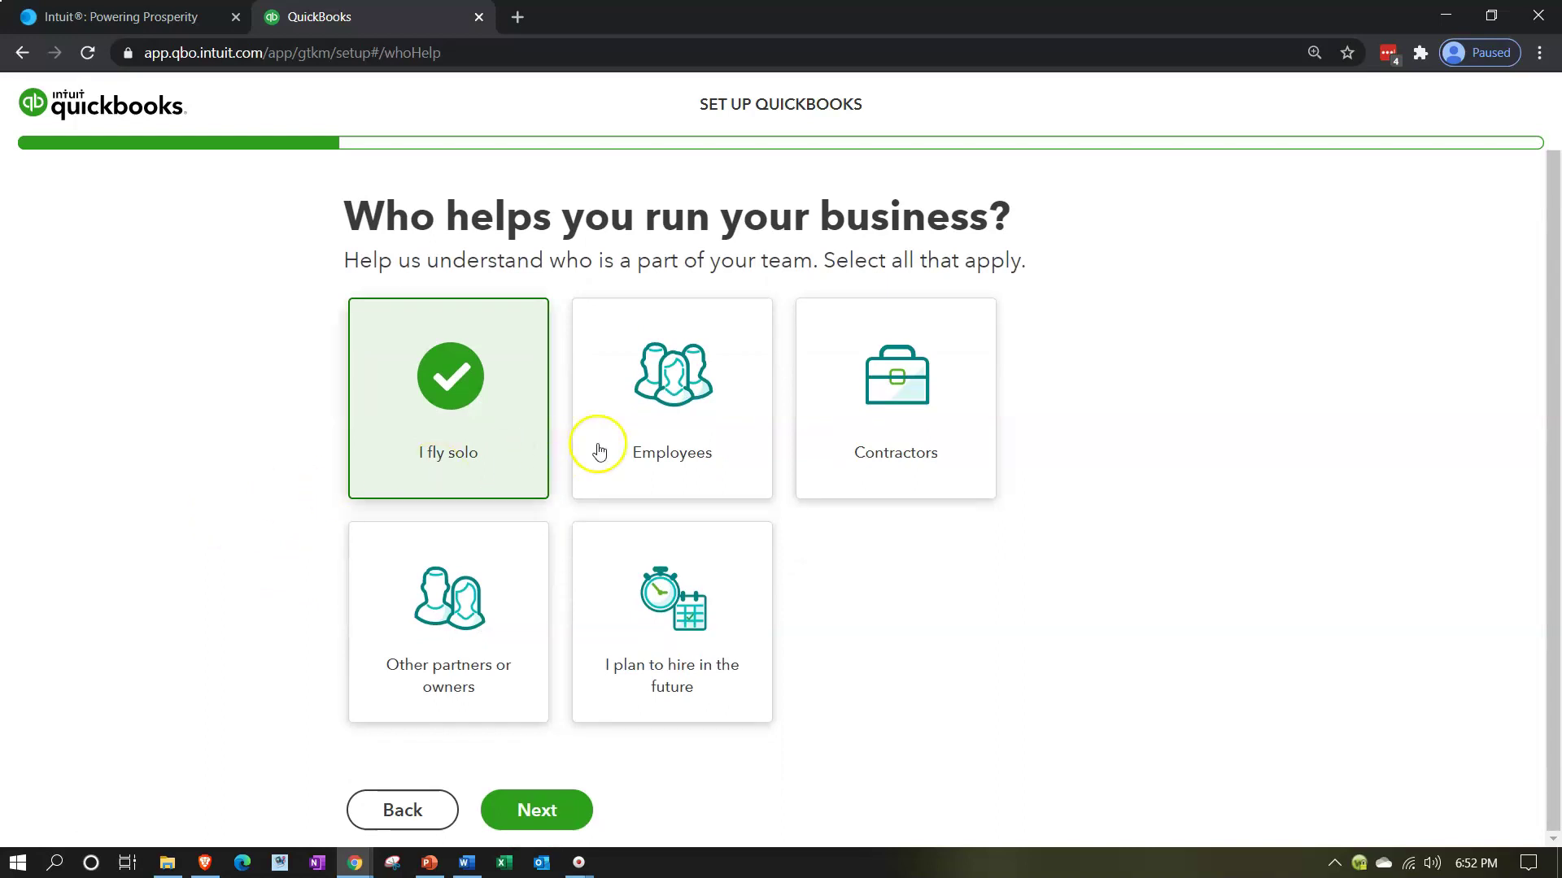
{"action": "left_click", "coordinate": [648, 439]}
{"action": "left_click", "coordinate": [910, 407]}
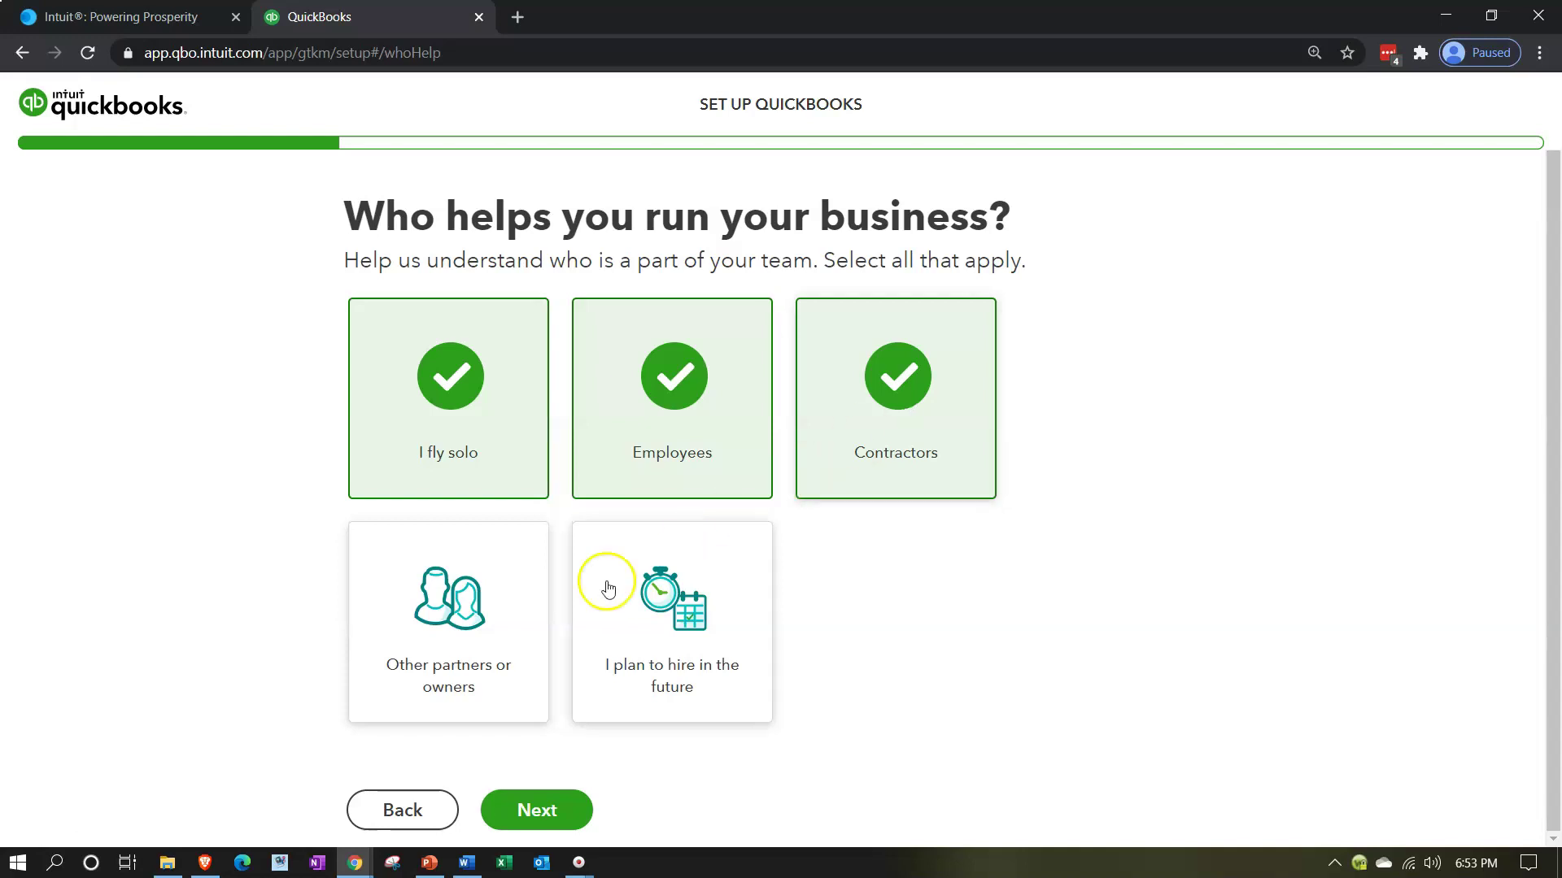
{"action": "left_click", "coordinate": [458, 611]}
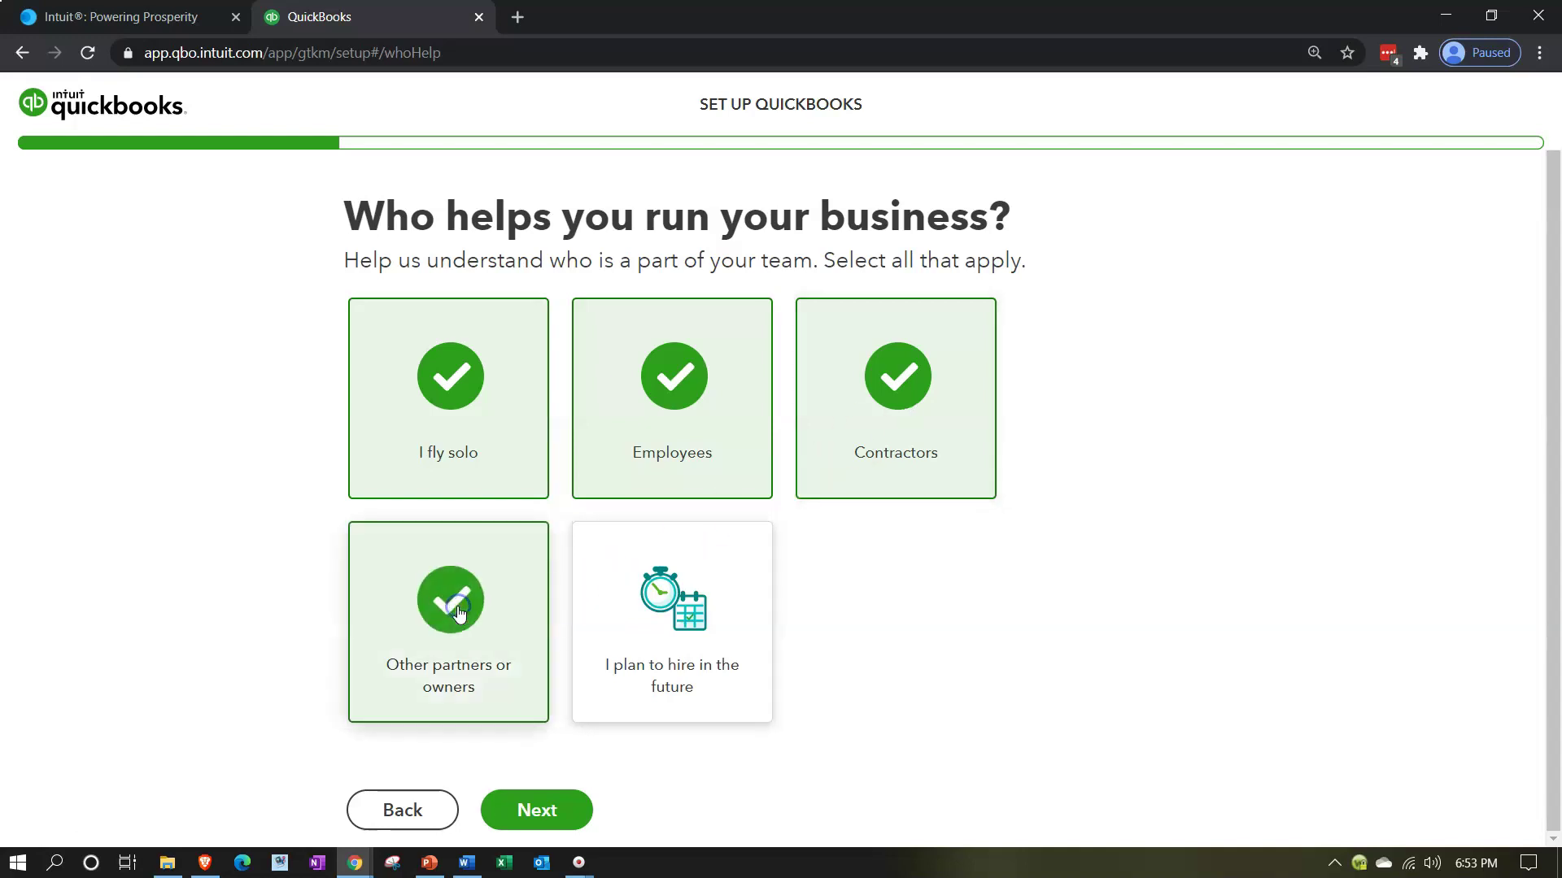
{"action": "left_click", "coordinate": [593, 593]}
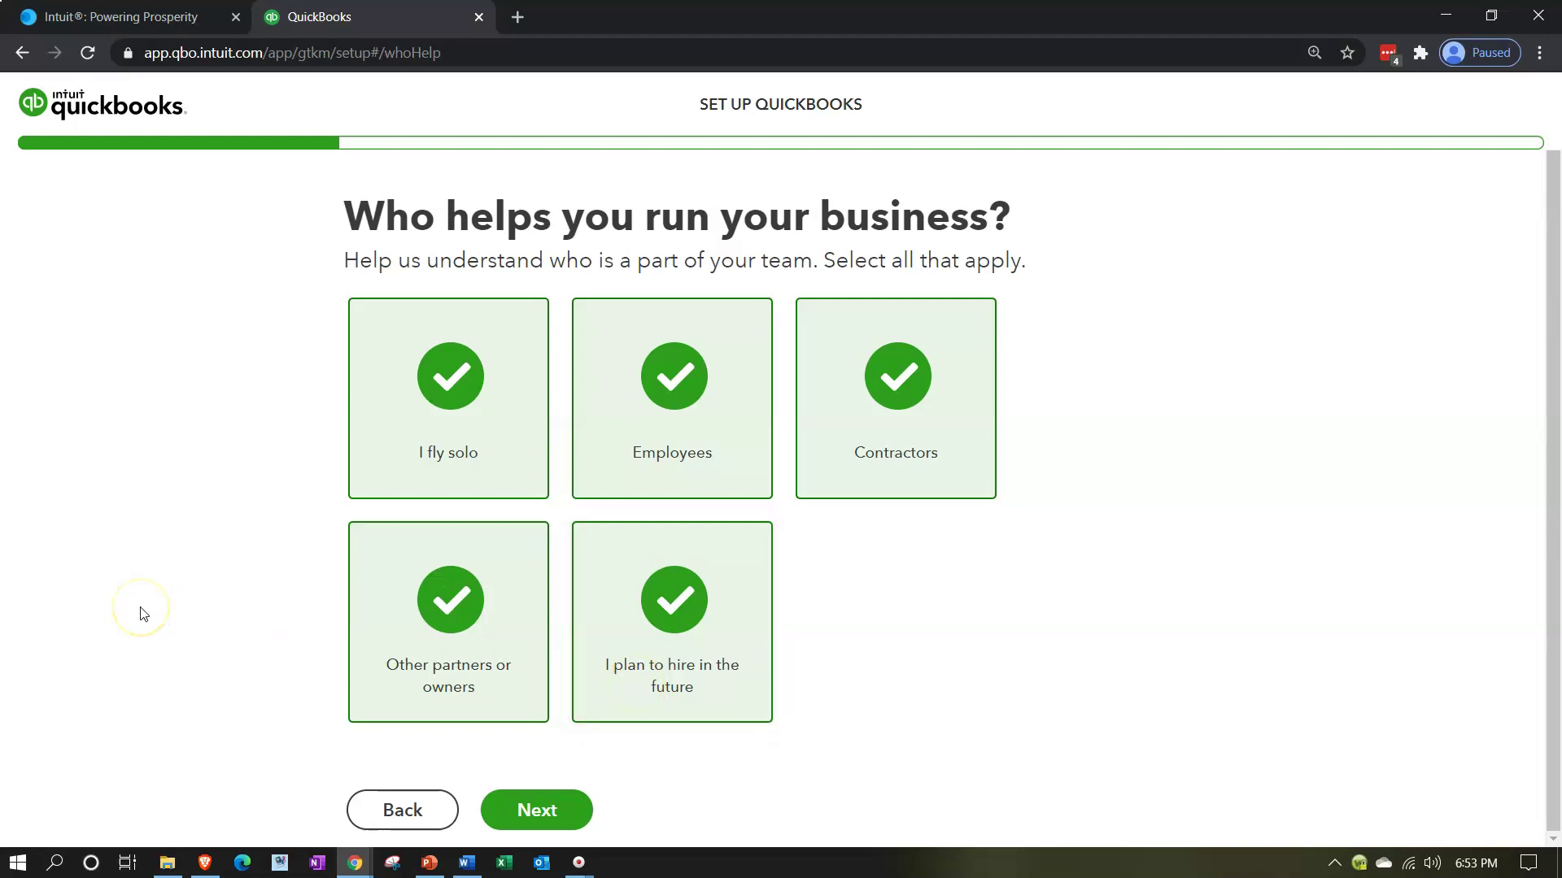
{"action": "left_click", "coordinate": [539, 810]}
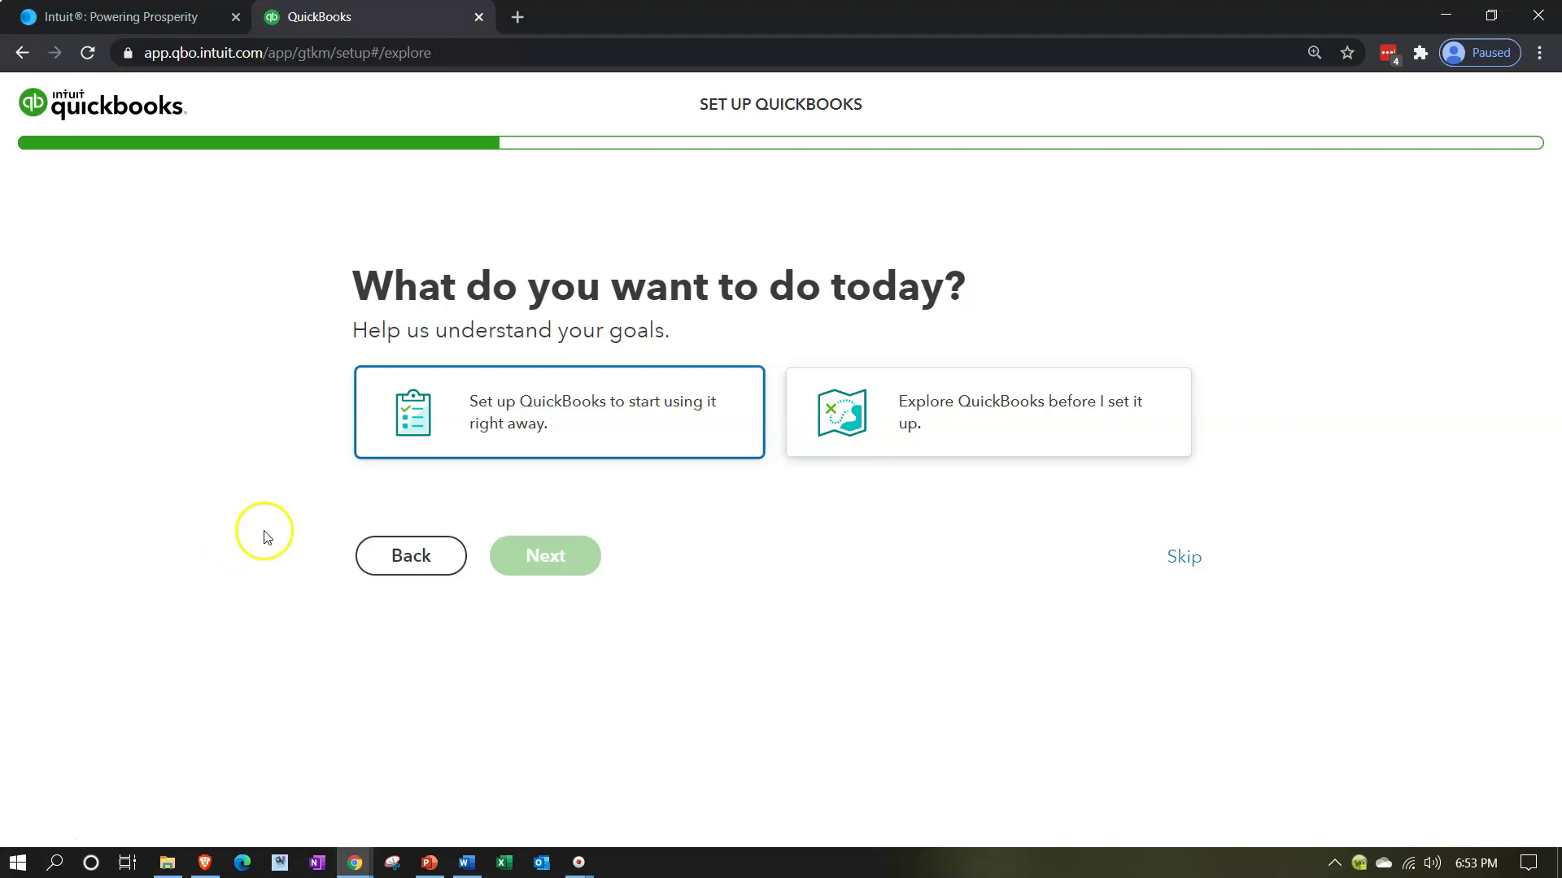
Choose to set up QuickBooks to start using it right away, and skip linking bank accounts for now
{"action": "left_click", "coordinate": [522, 413]}
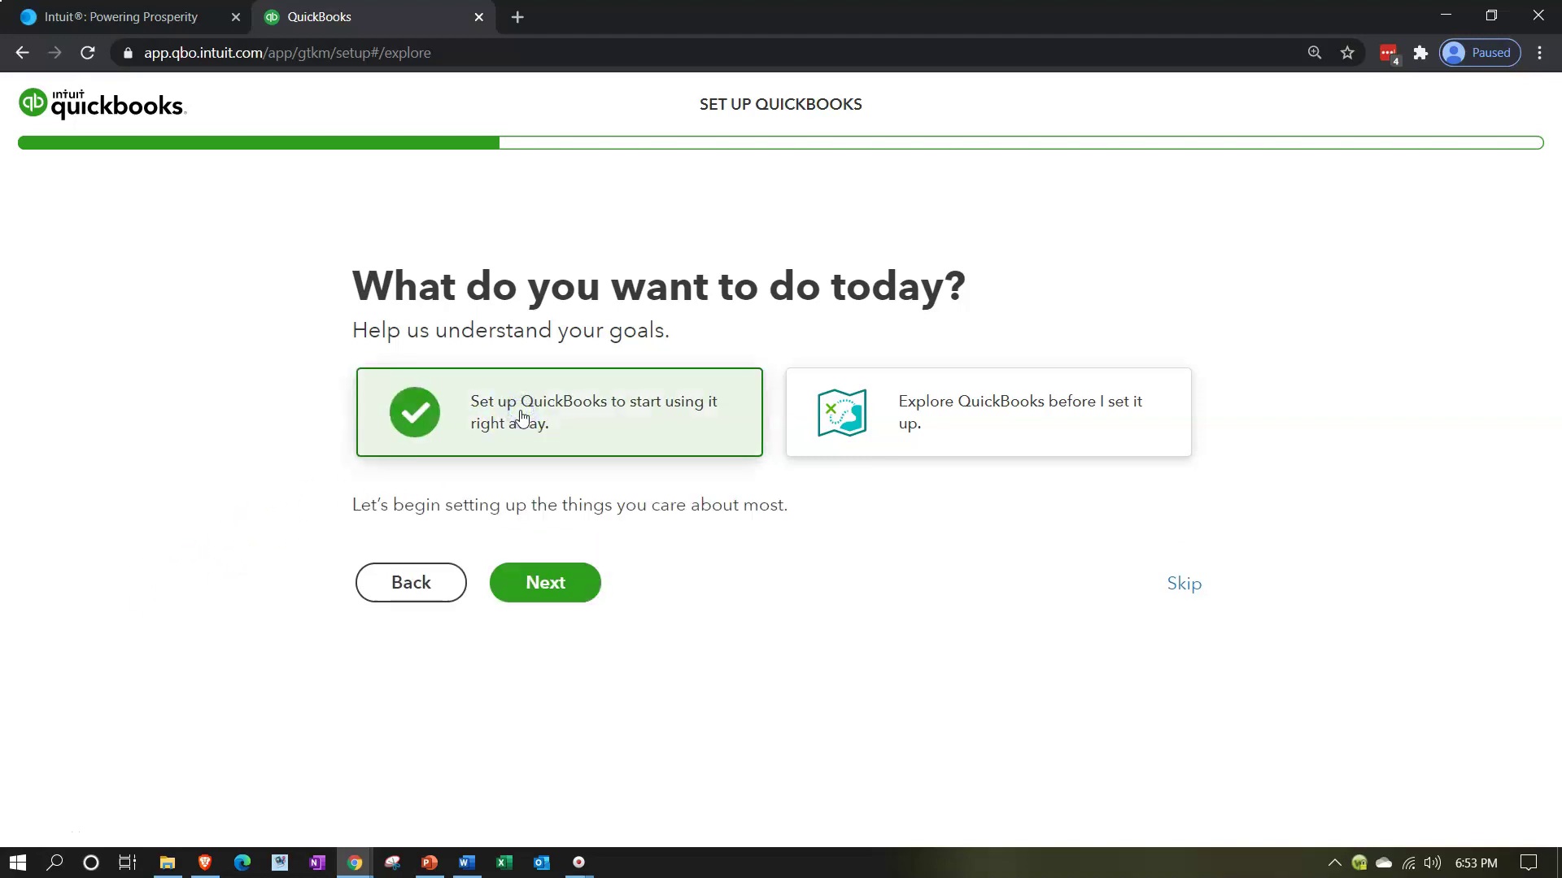
{"action": "left_click", "coordinate": [569, 602]}
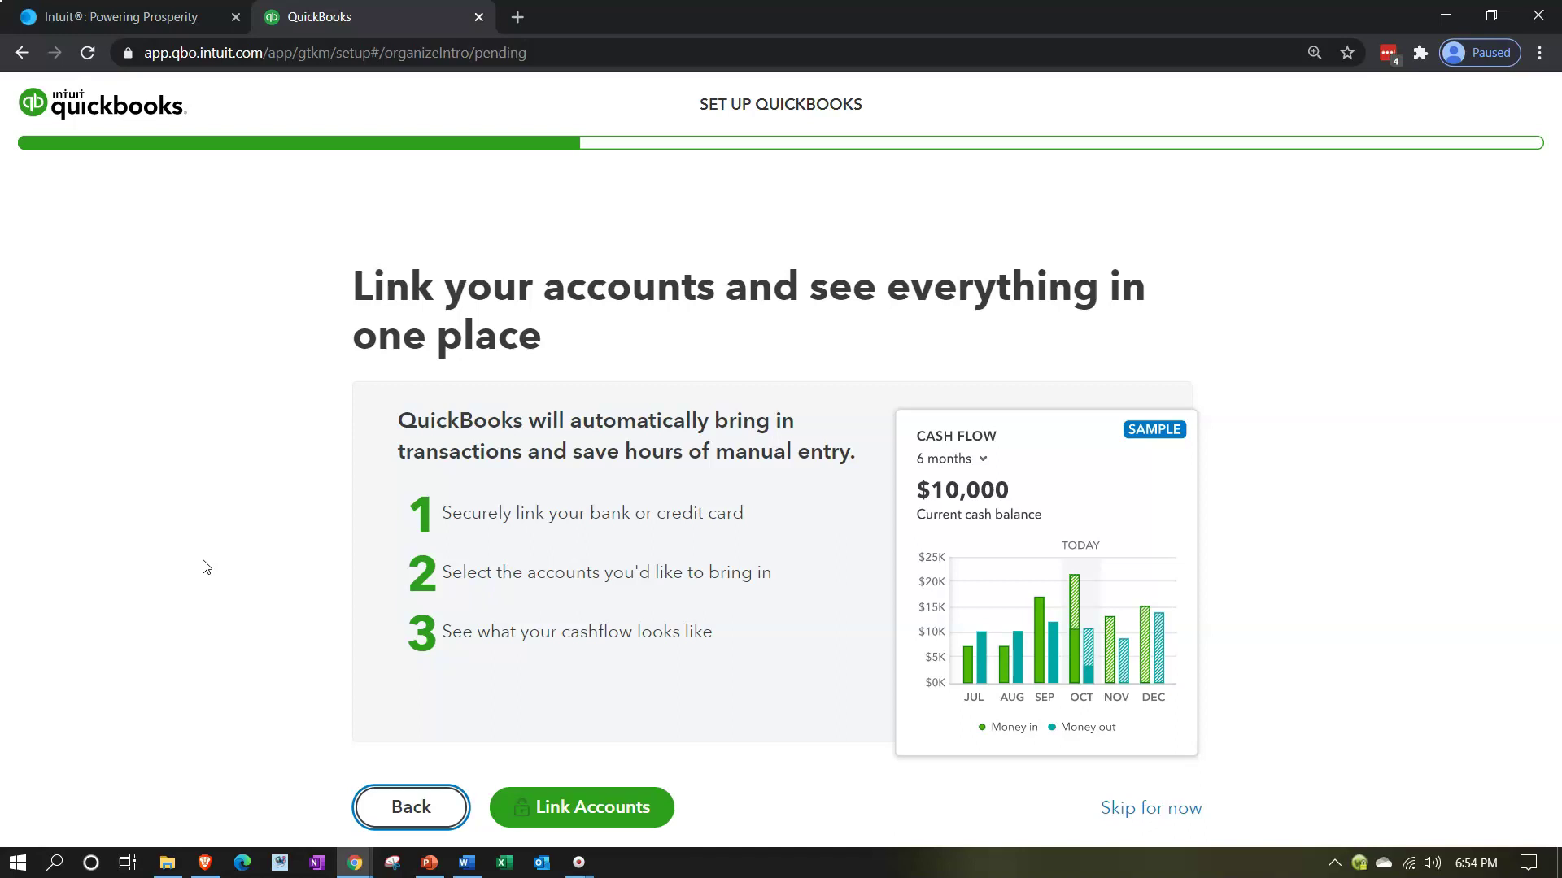
{"action": "left_click", "coordinate": [1164, 810]}
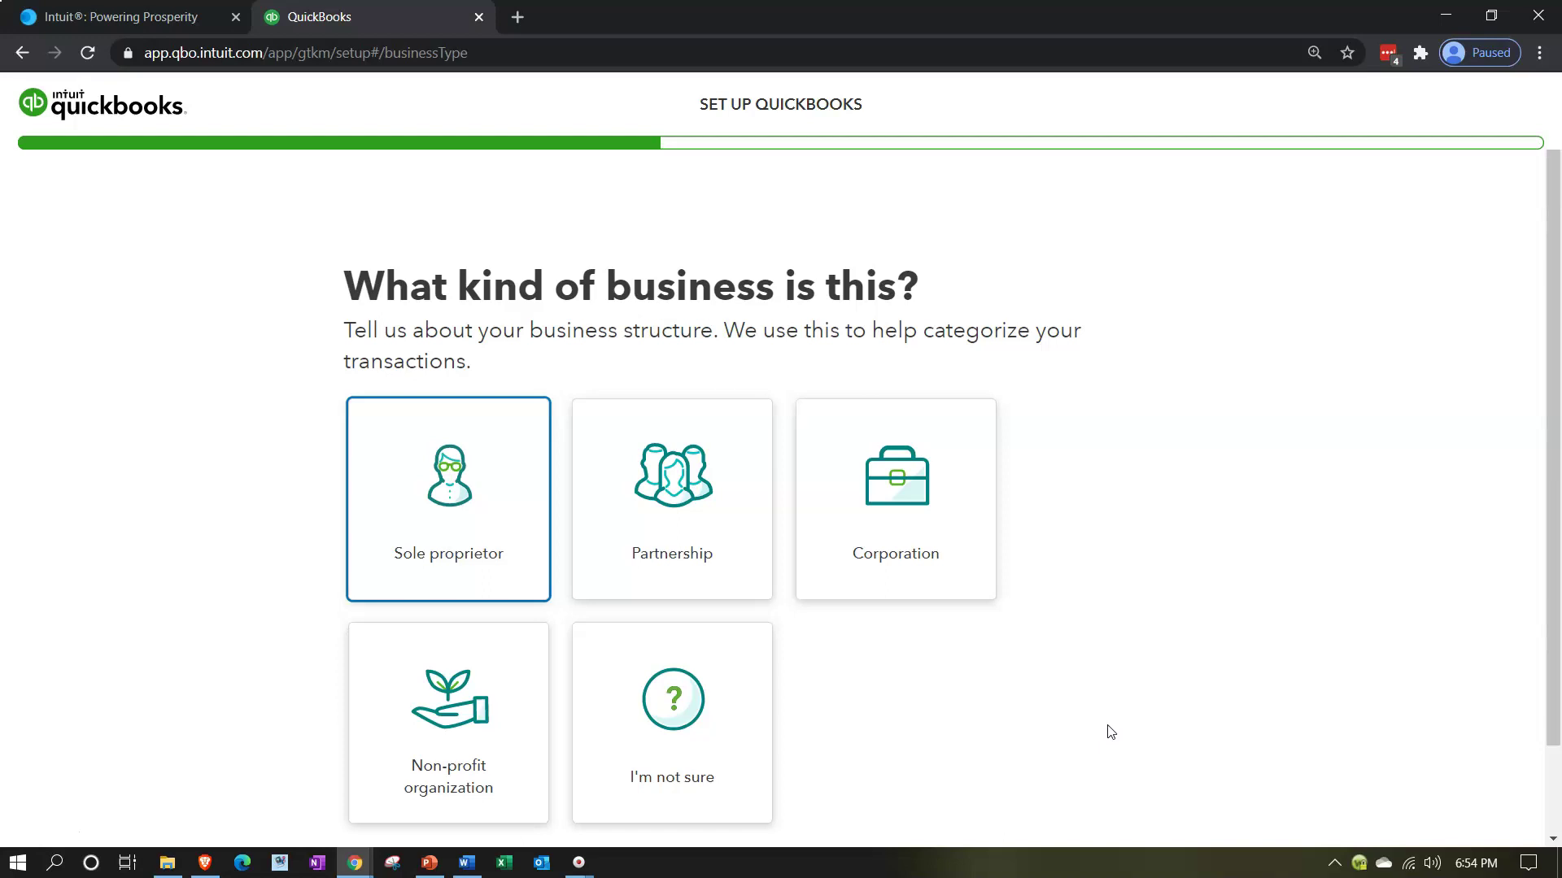
Set the kind of business to Sole proprietor and continue the setup
{"action": "left_click", "coordinate": [384, 553]}
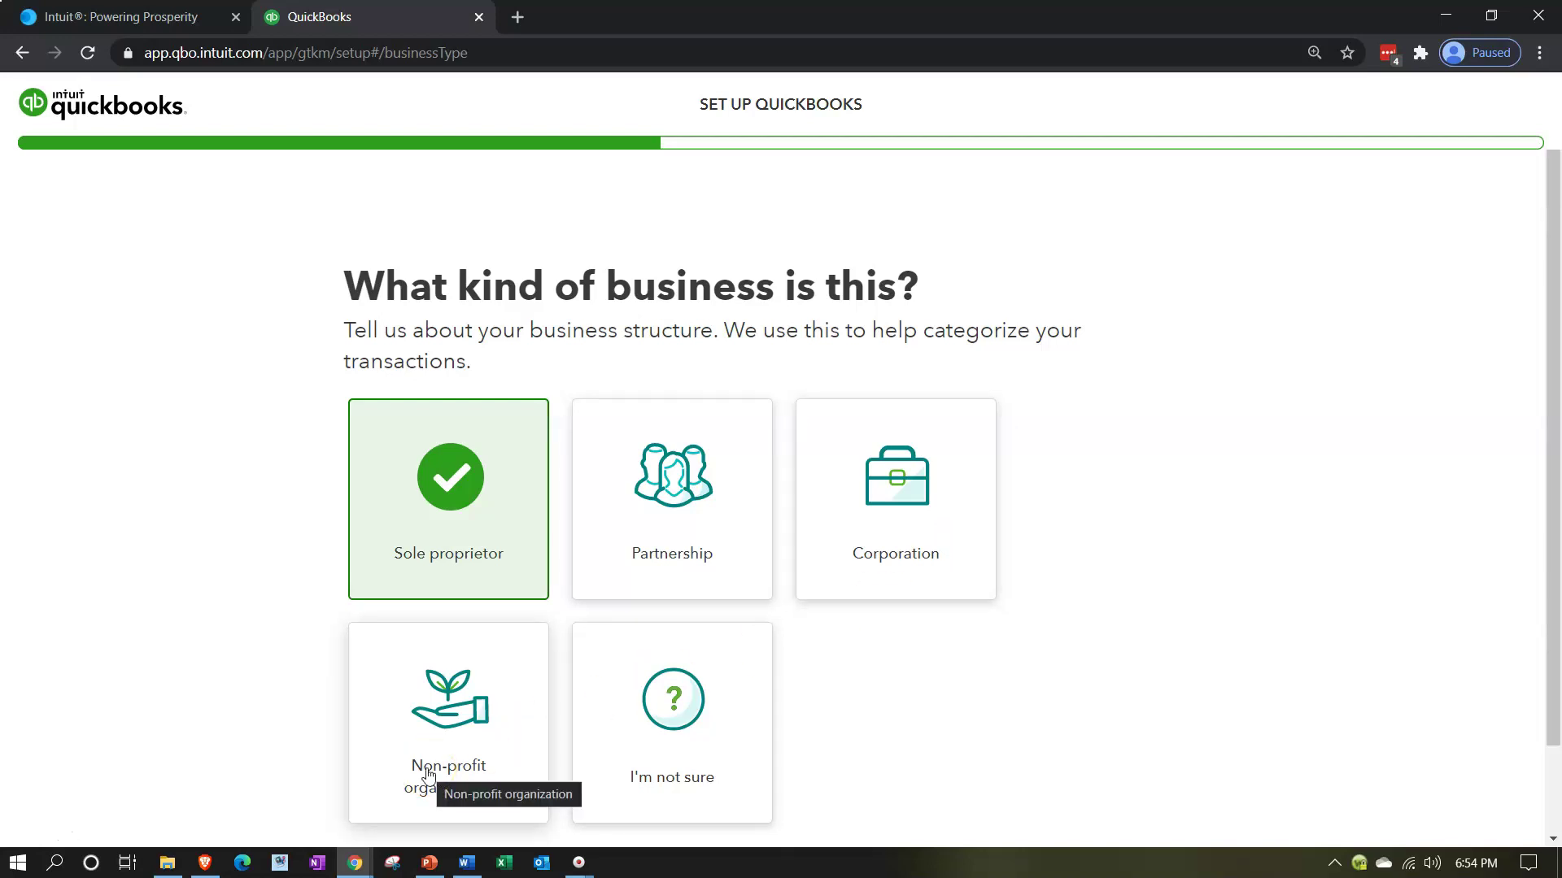
{"action": "scroll", "coordinate": [282, 720], "scroll_direction": "down", "scroll_amount": 1}
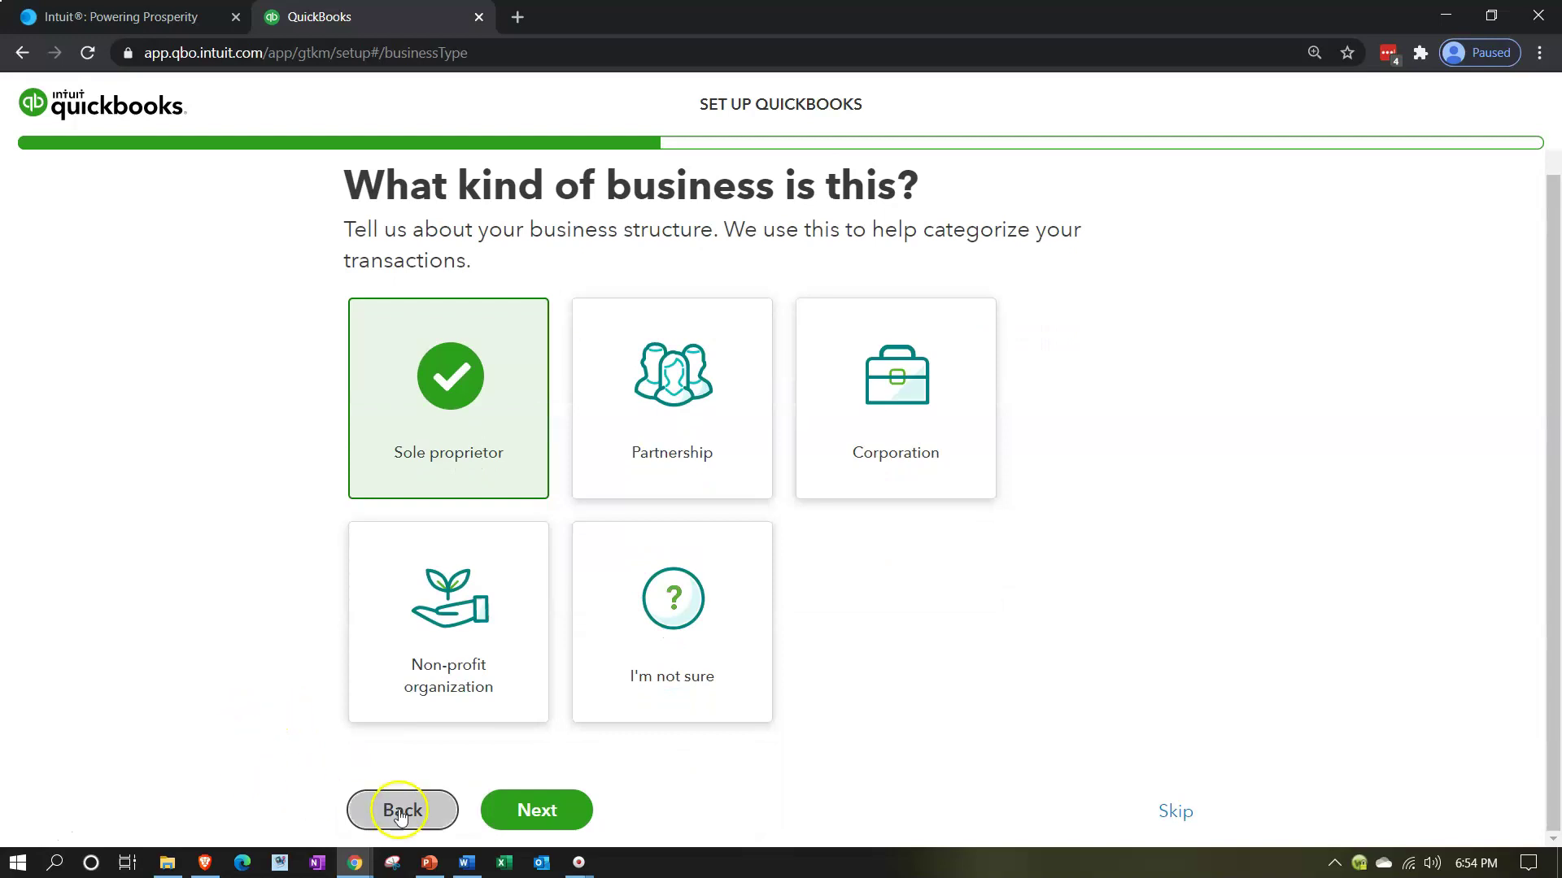
{"action": "left_click", "coordinate": [527, 811]}
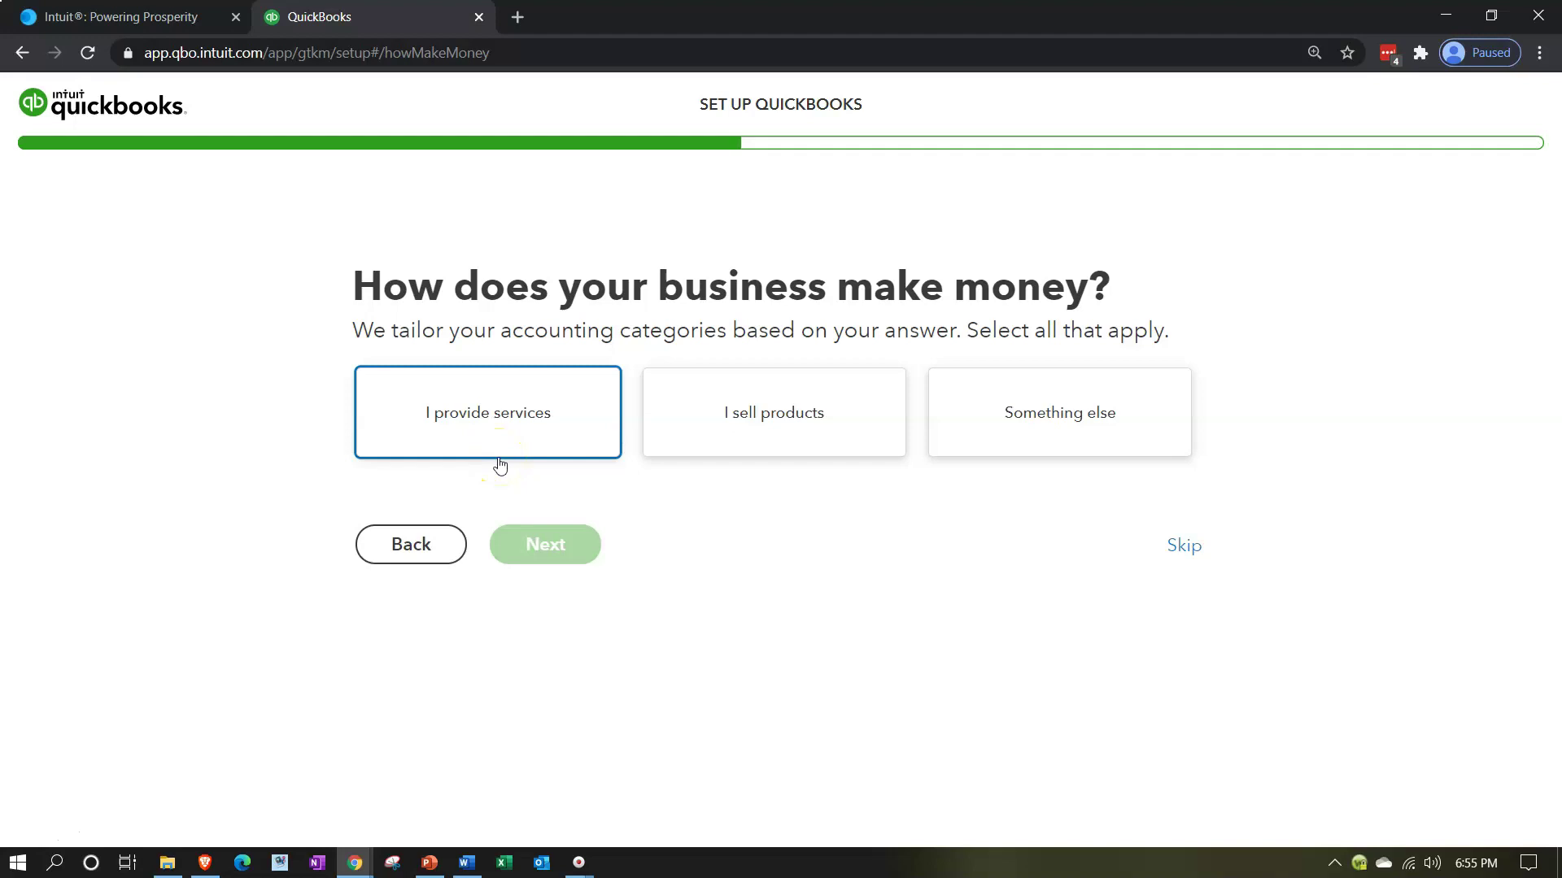
Set how the business makes money to "I sell products" and continue the setup
{"action": "left_click", "coordinate": [783, 423]}
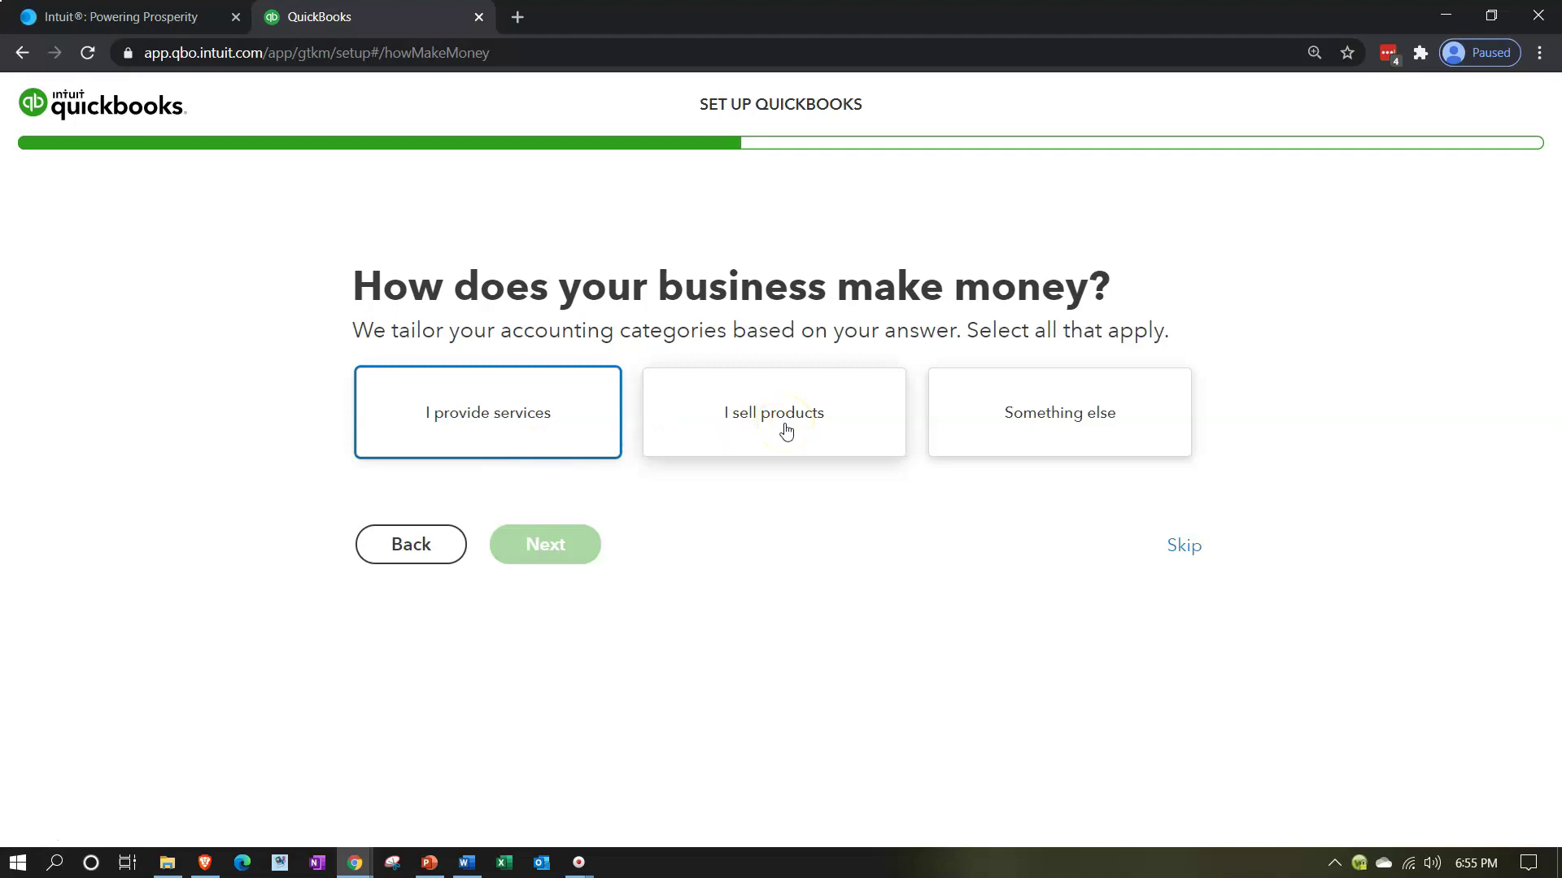
{"action": "left_click", "coordinate": [786, 431]}
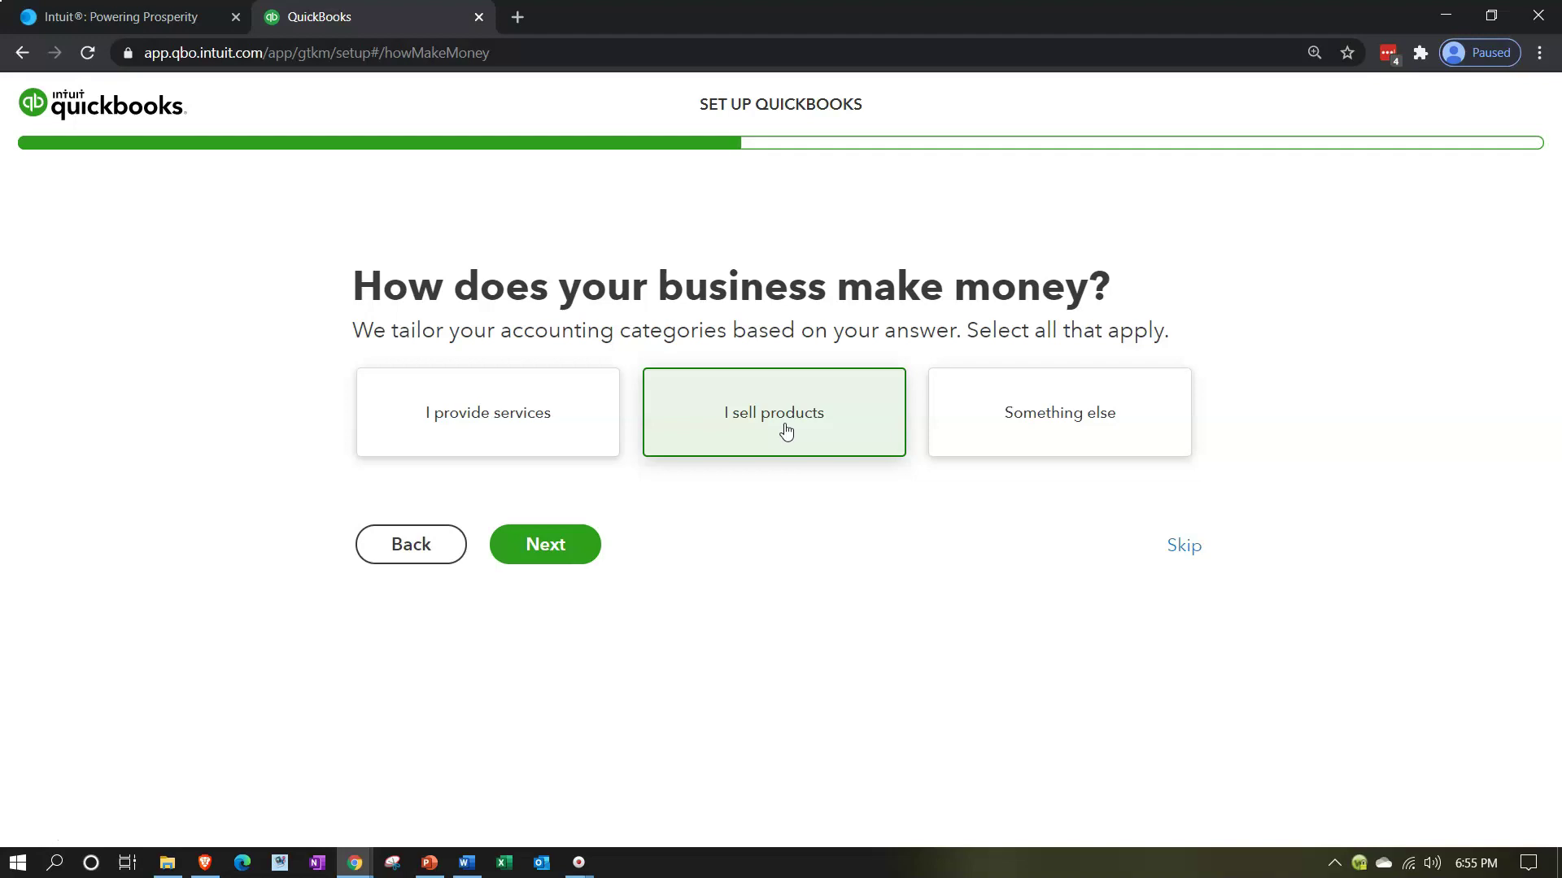
{"action": "left_click", "coordinate": [576, 545]}
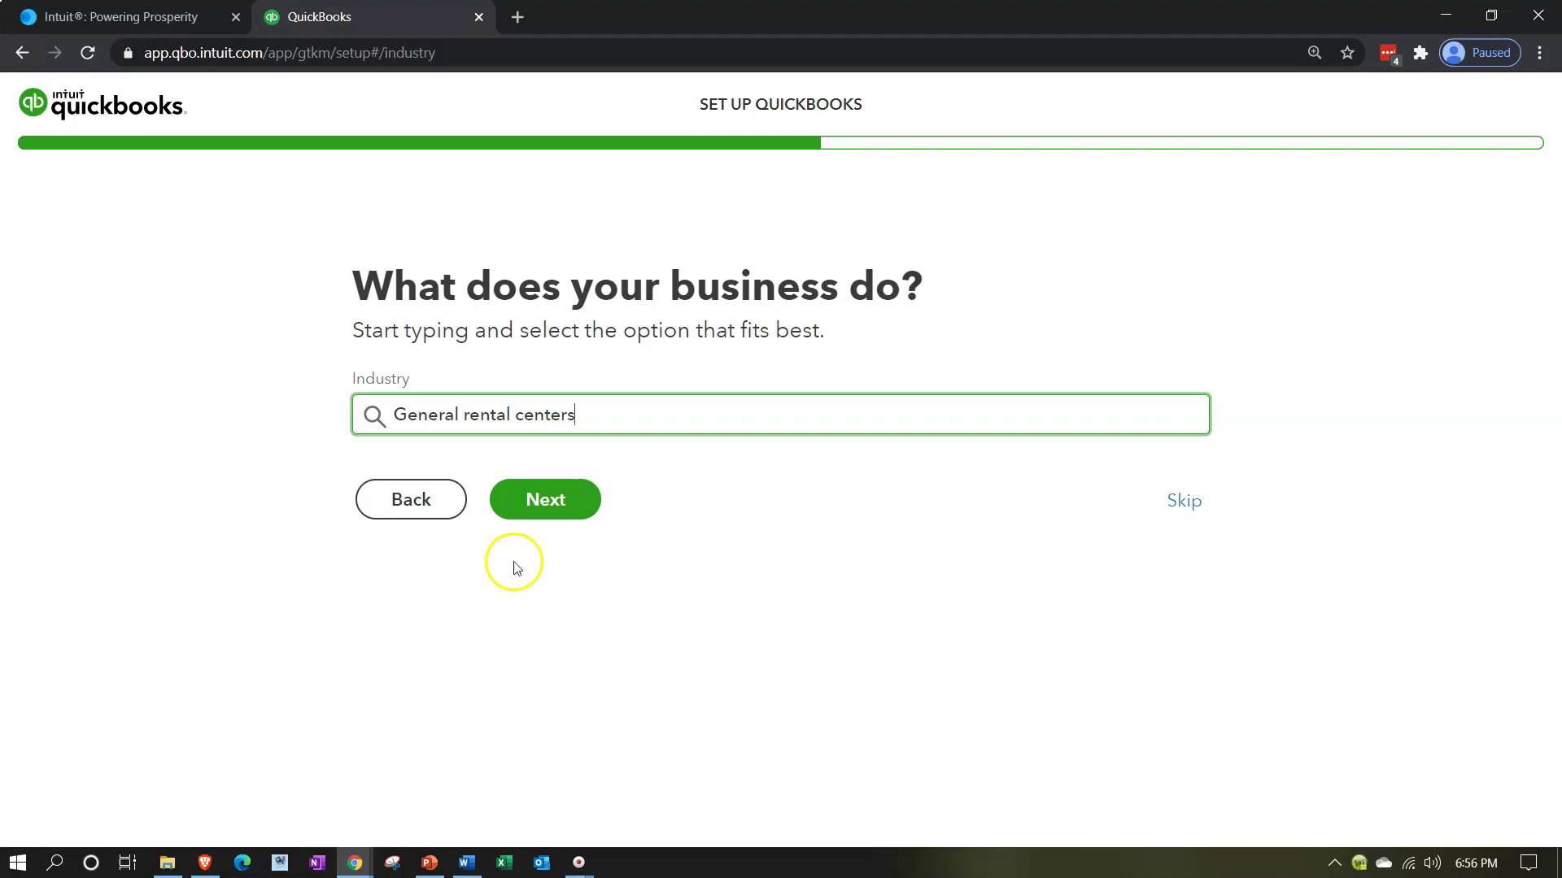
Set the industry to General rental centers and skip the question about what to set up next
{"action": "left_click", "coordinate": [544, 506]}
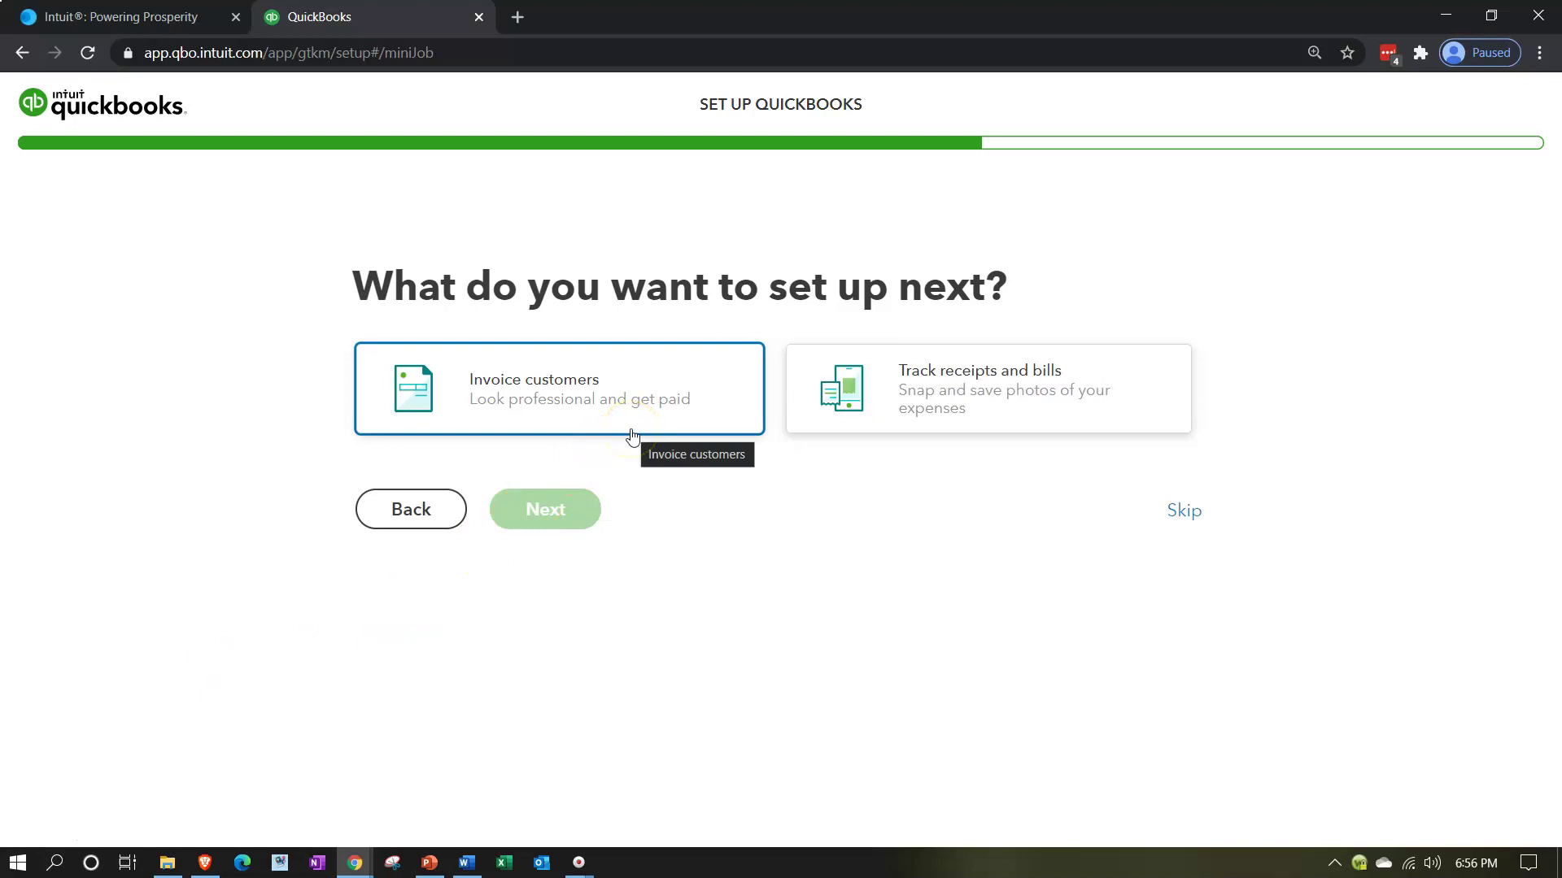
{"action": "left_click", "coordinate": [689, 579]}
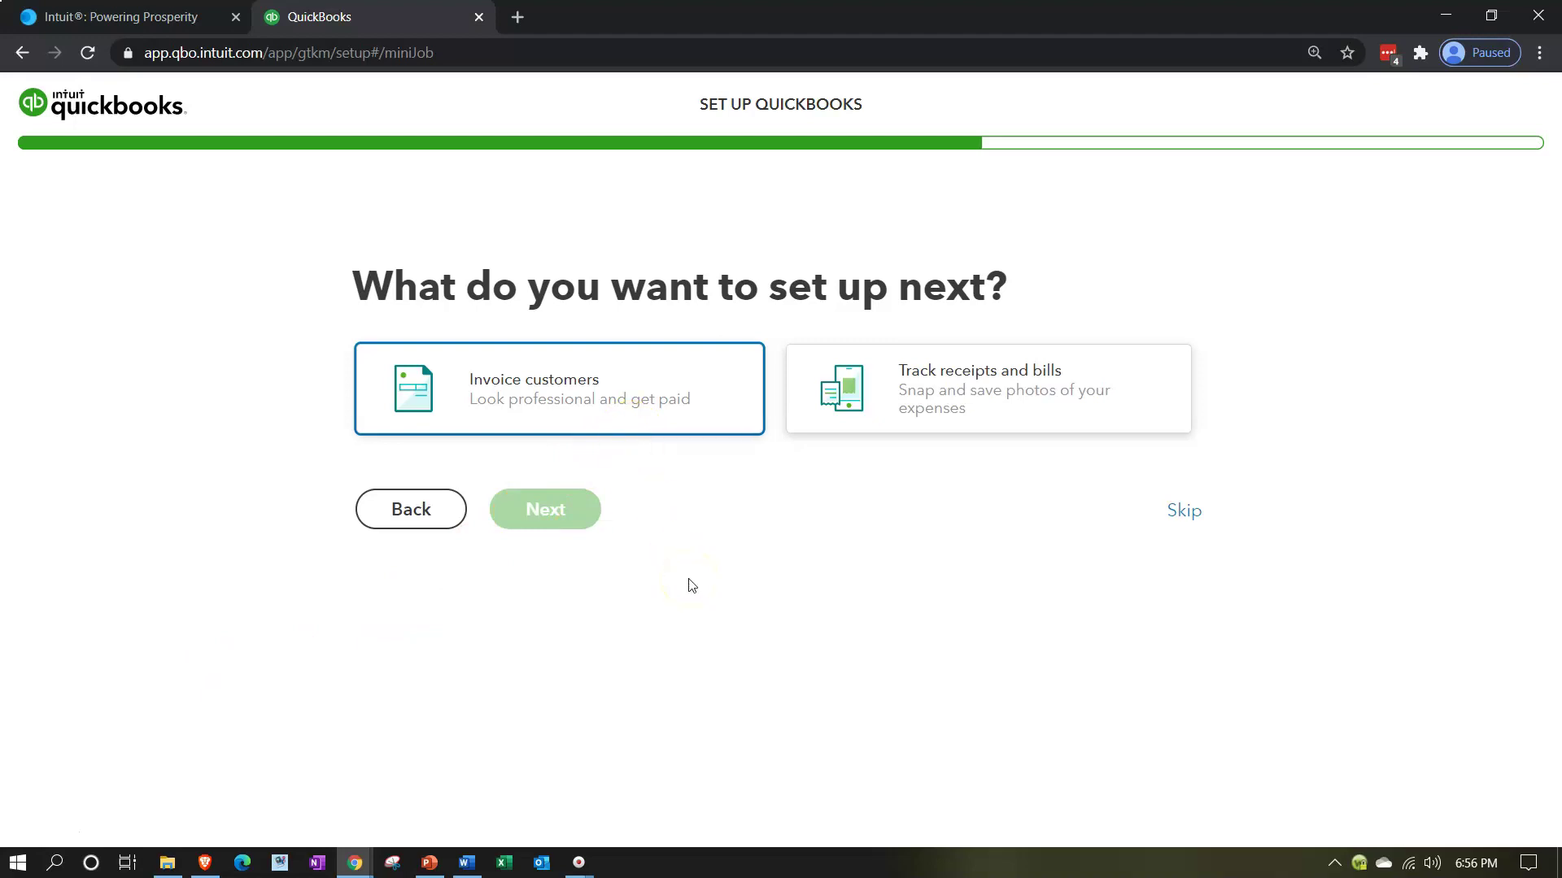
{"action": "left_click", "coordinate": [1172, 525]}
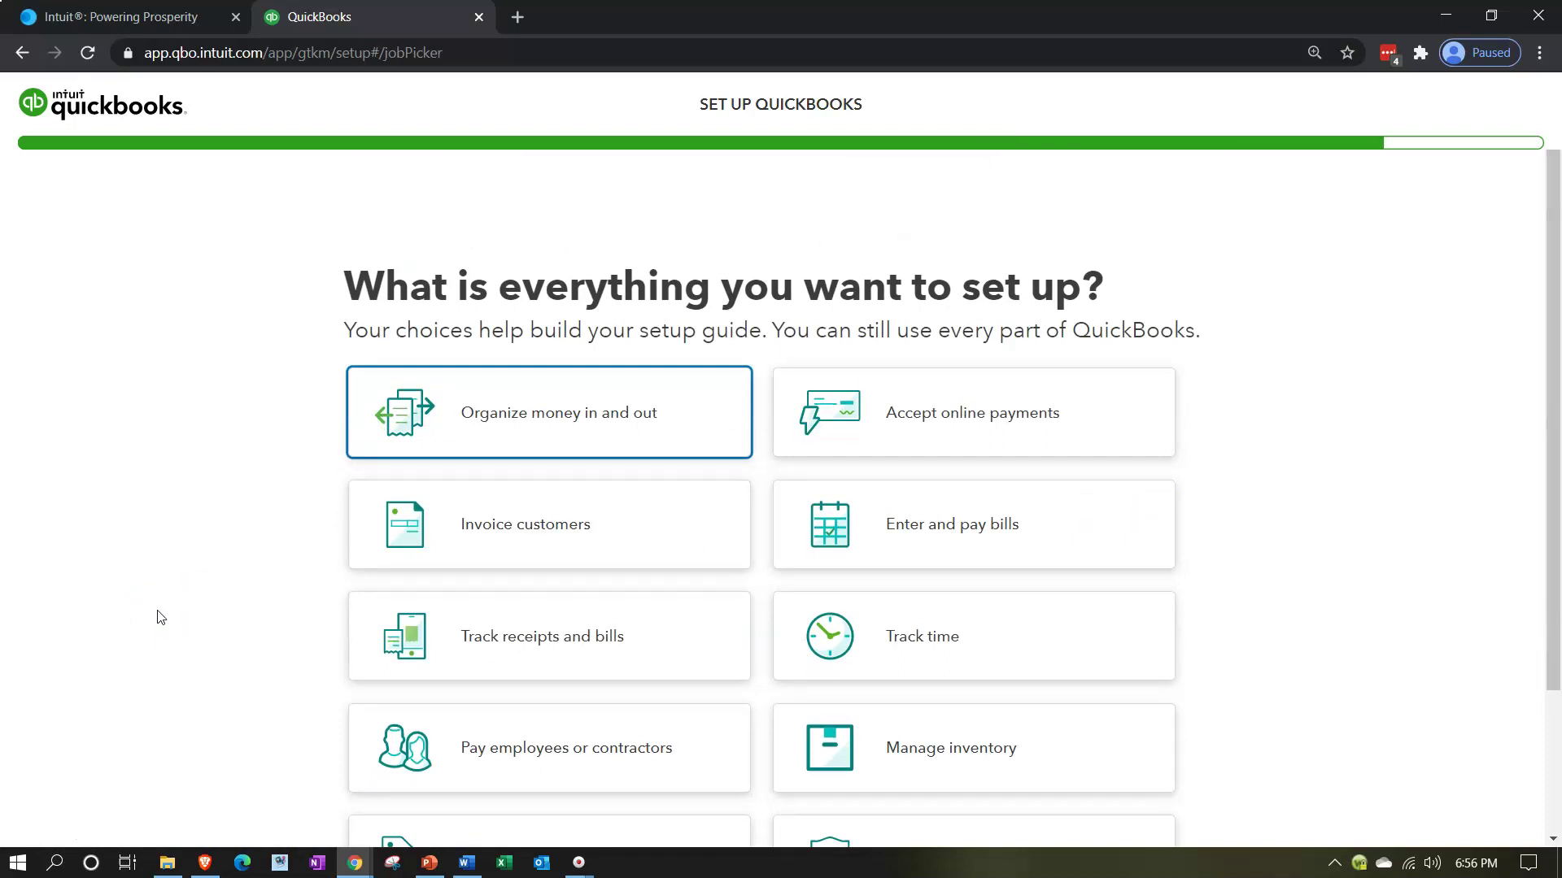
Select all ten setup guide options, from Organize money in and out to Protect my business with insurance, and finish the setup
{"action": "left_click", "coordinate": [529, 407]}
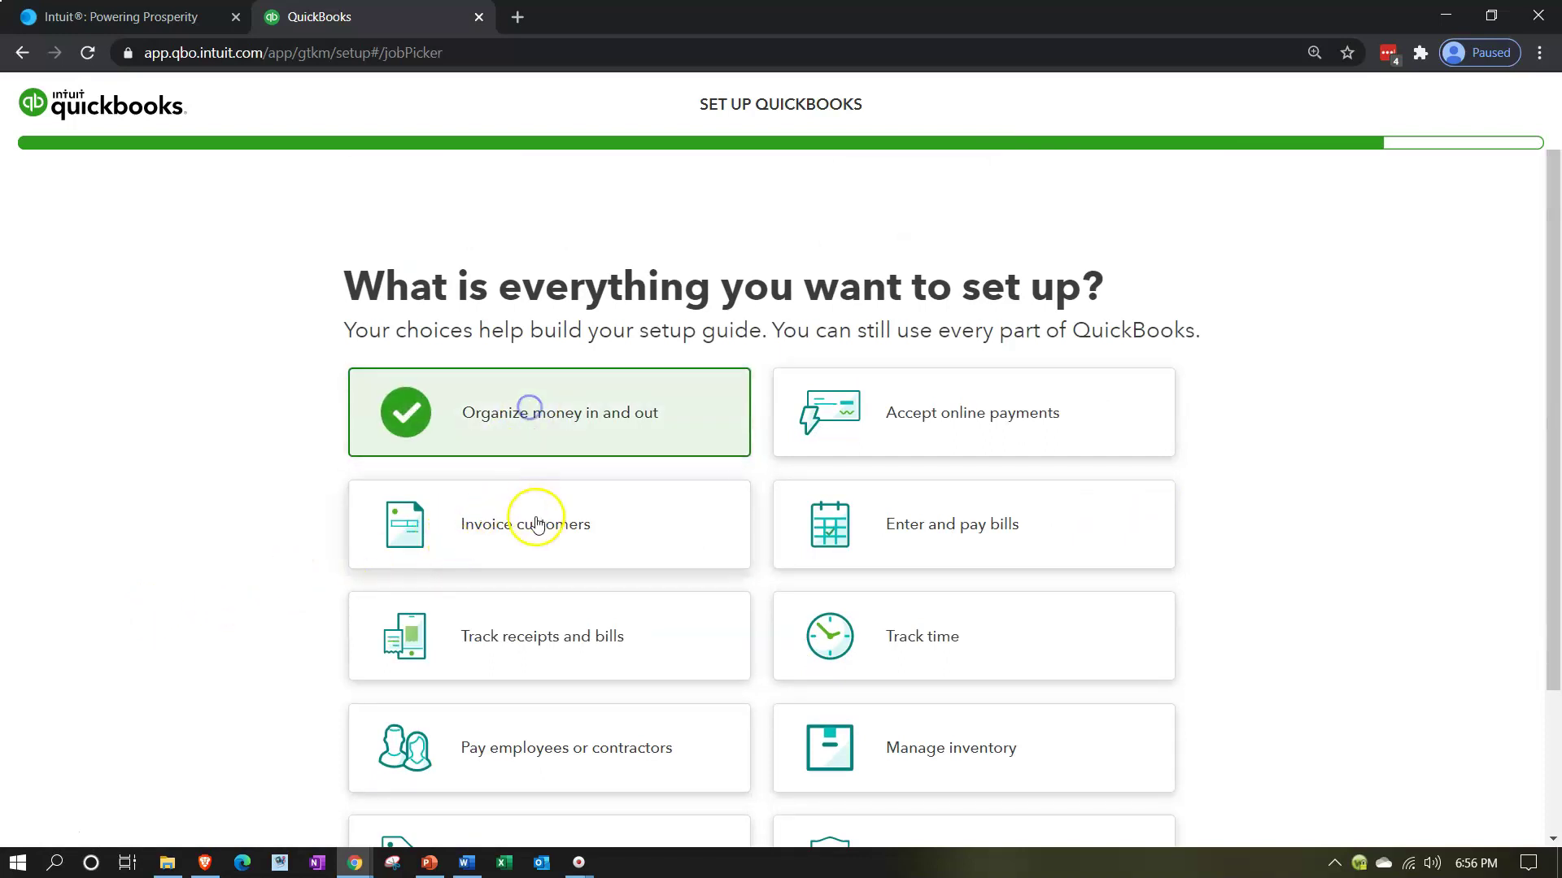
{"action": "left_click", "coordinate": [537, 523]}
{"action": "left_click", "coordinate": [541, 647]}
{"action": "left_click", "coordinate": [545, 744]}
{"action": "scroll", "coordinate": [545, 744], "scroll_direction": "down", "scroll_amount": 1}
{"action": "left_click", "coordinate": [546, 745]}
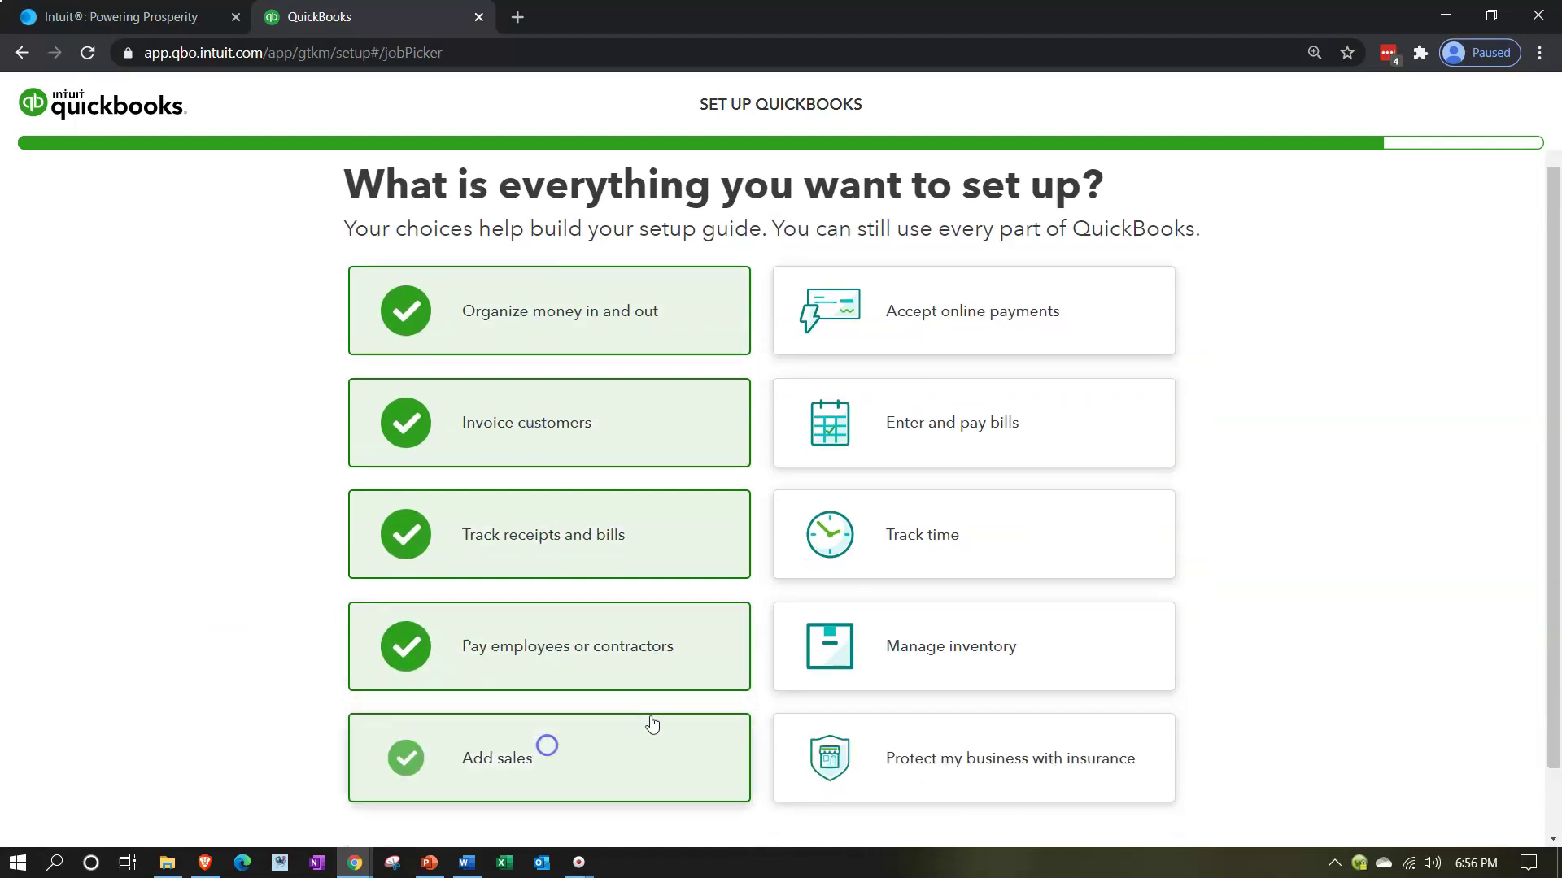
{"action": "left_click", "coordinate": [903, 745]}
{"action": "left_click", "coordinate": [950, 654]}
{"action": "left_click", "coordinate": [941, 537]}
{"action": "left_click", "coordinate": [937, 423]}
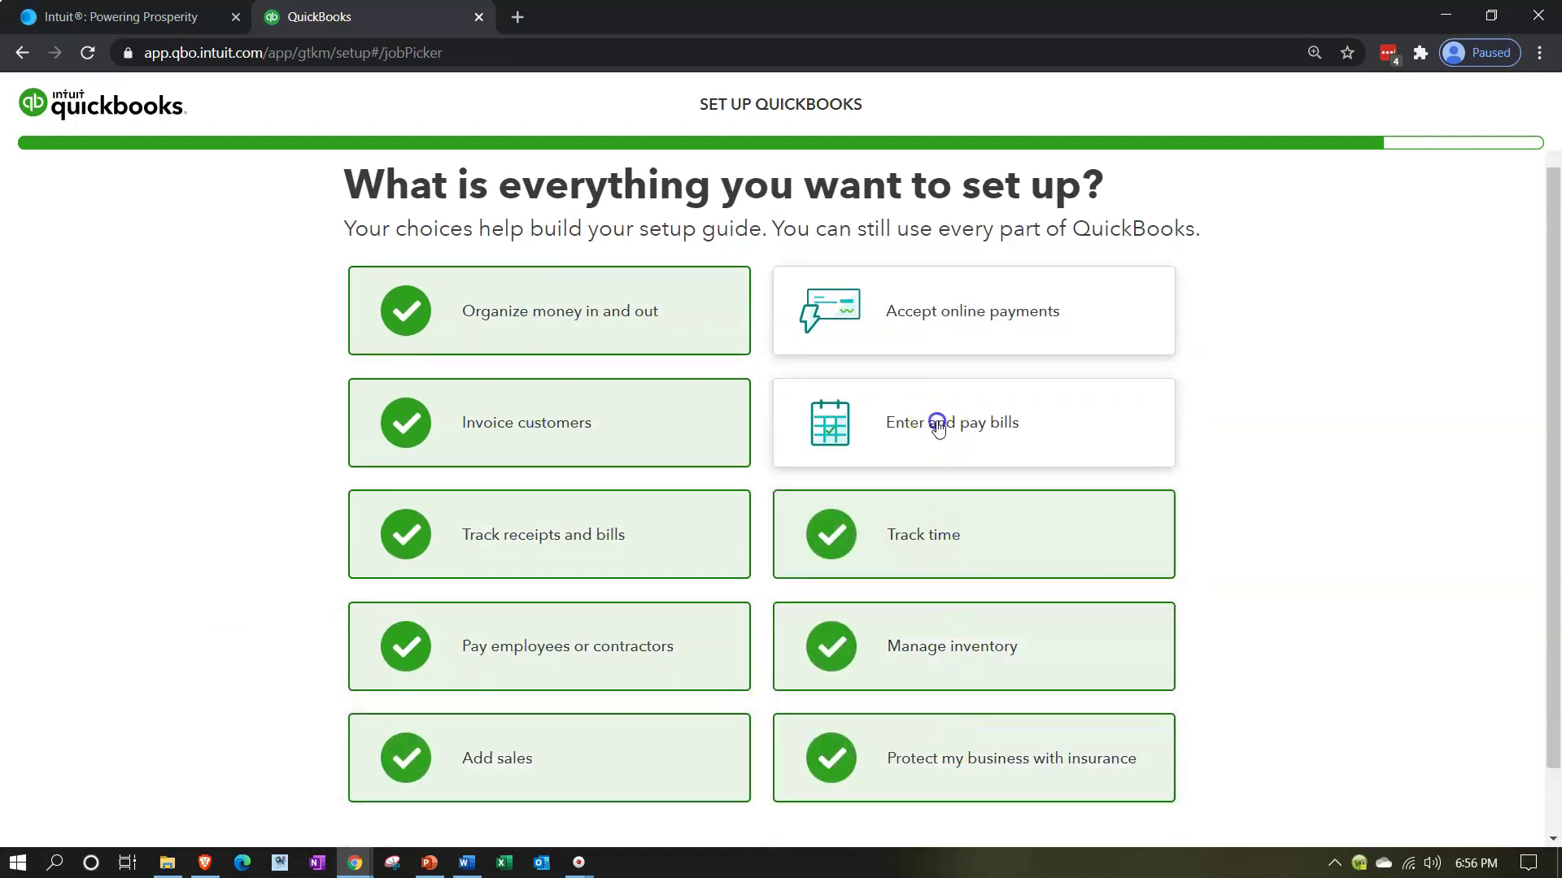
{"action": "left_click", "coordinate": [925, 312]}
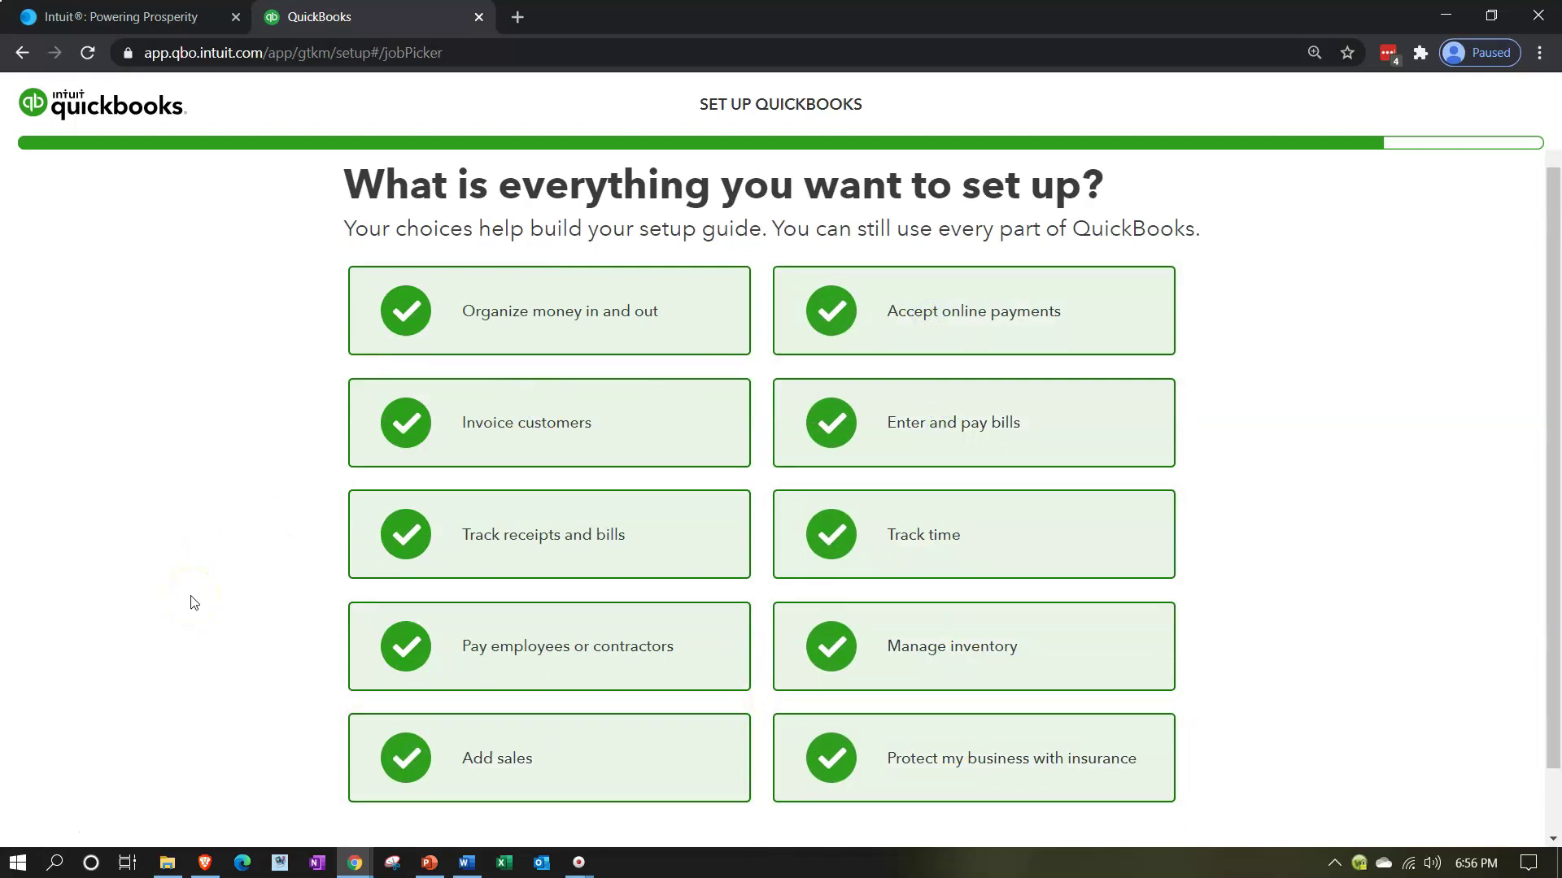
{"action": "scroll", "coordinate": [194, 602], "scroll_direction": "down", "scroll_amount": 1}
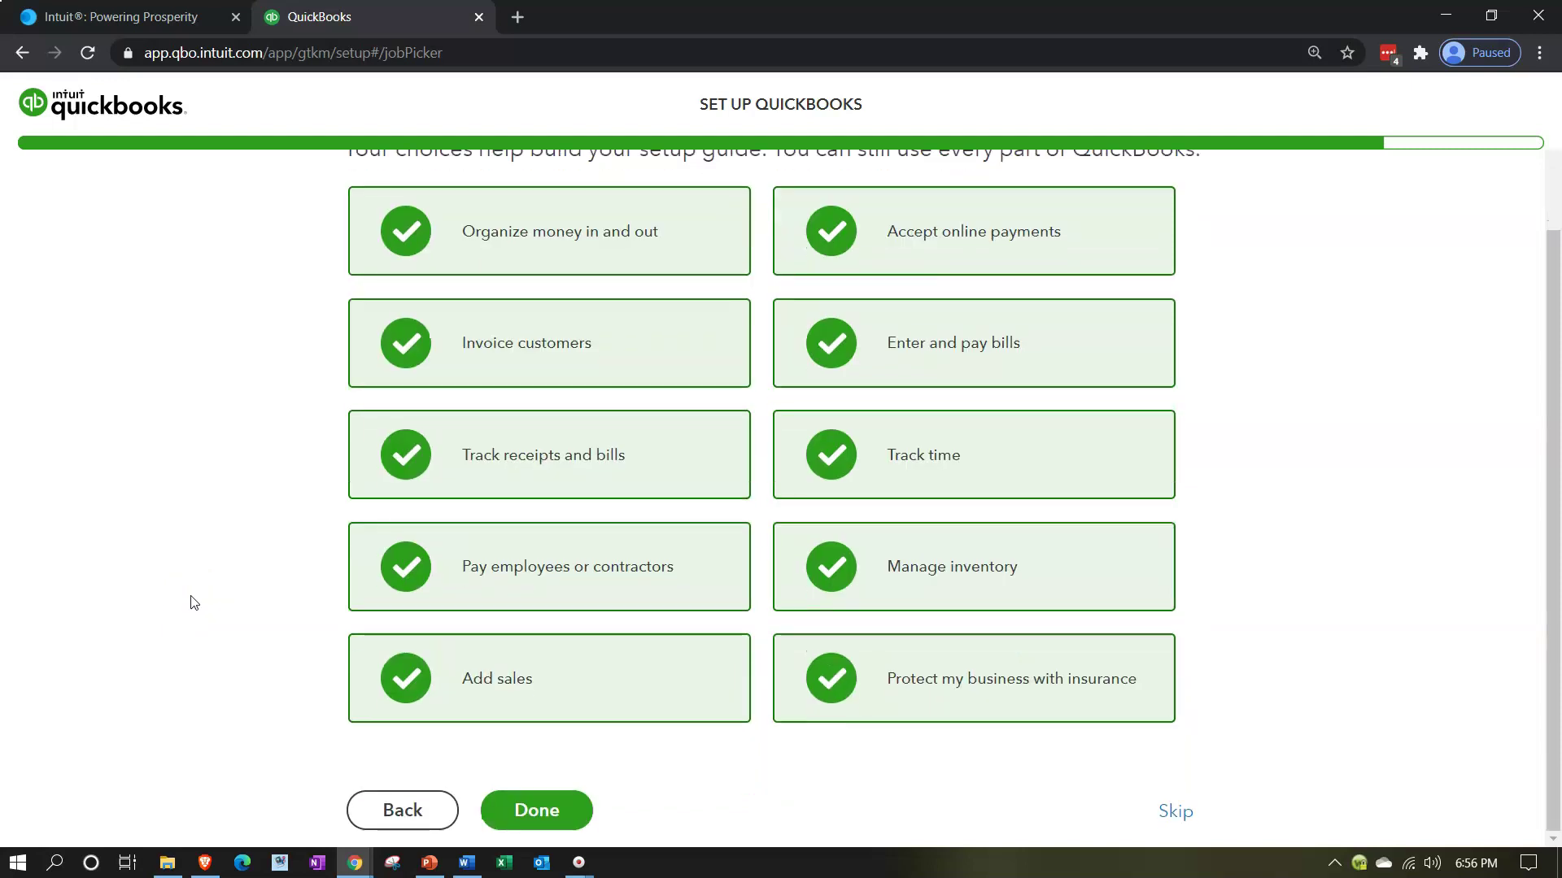
{"action": "left_click", "coordinate": [534, 810]}
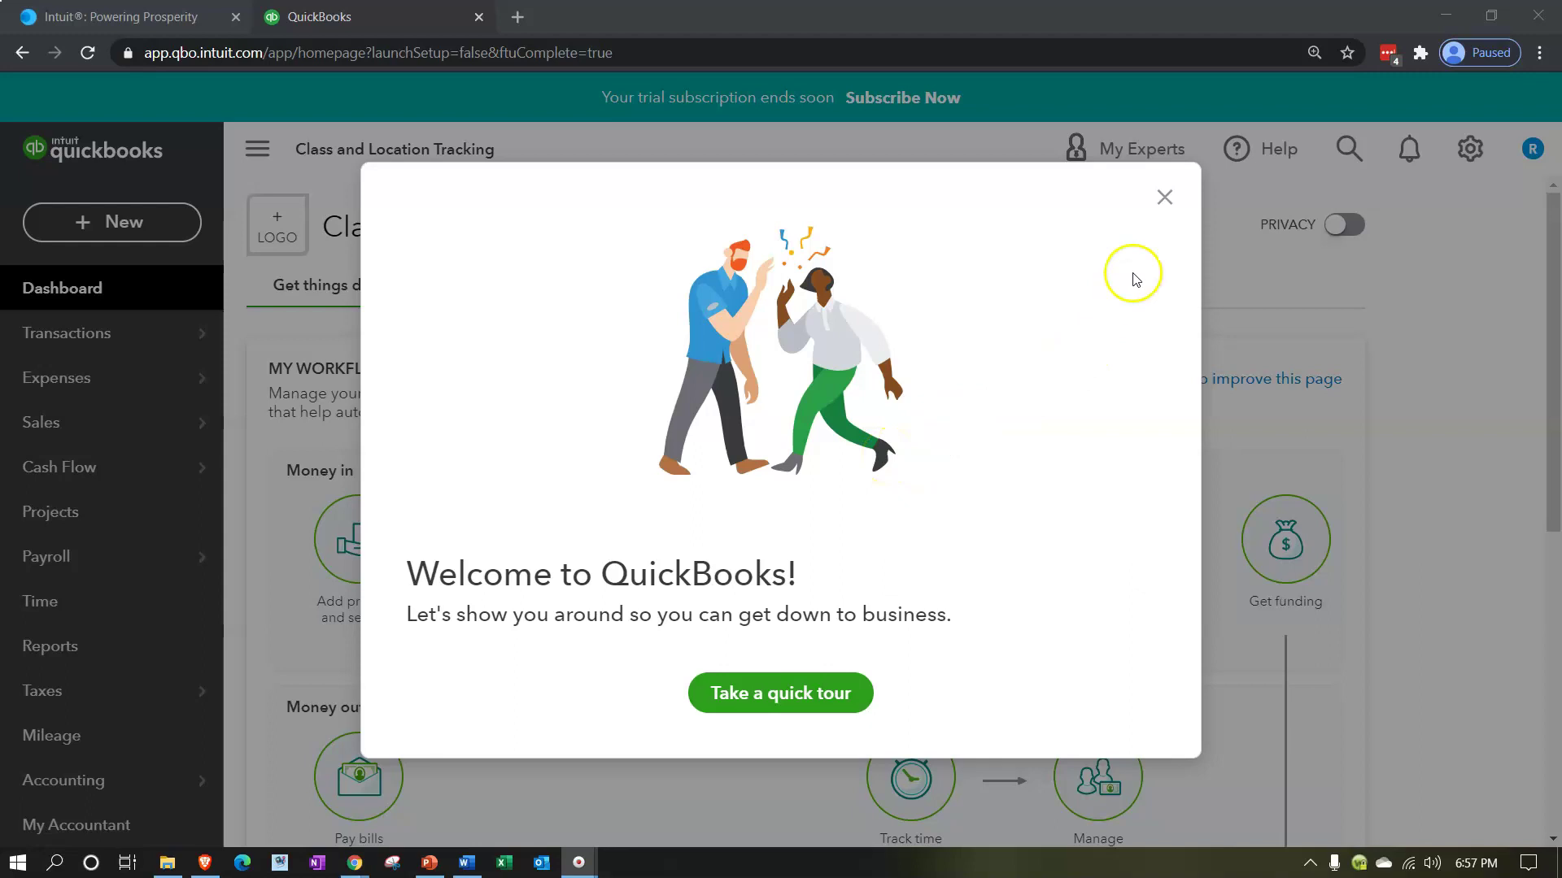
Dismiss the welcome tour and look over the money in and money out workflows on the dashboard
{"action": "left_click", "coordinate": [1163, 200]}
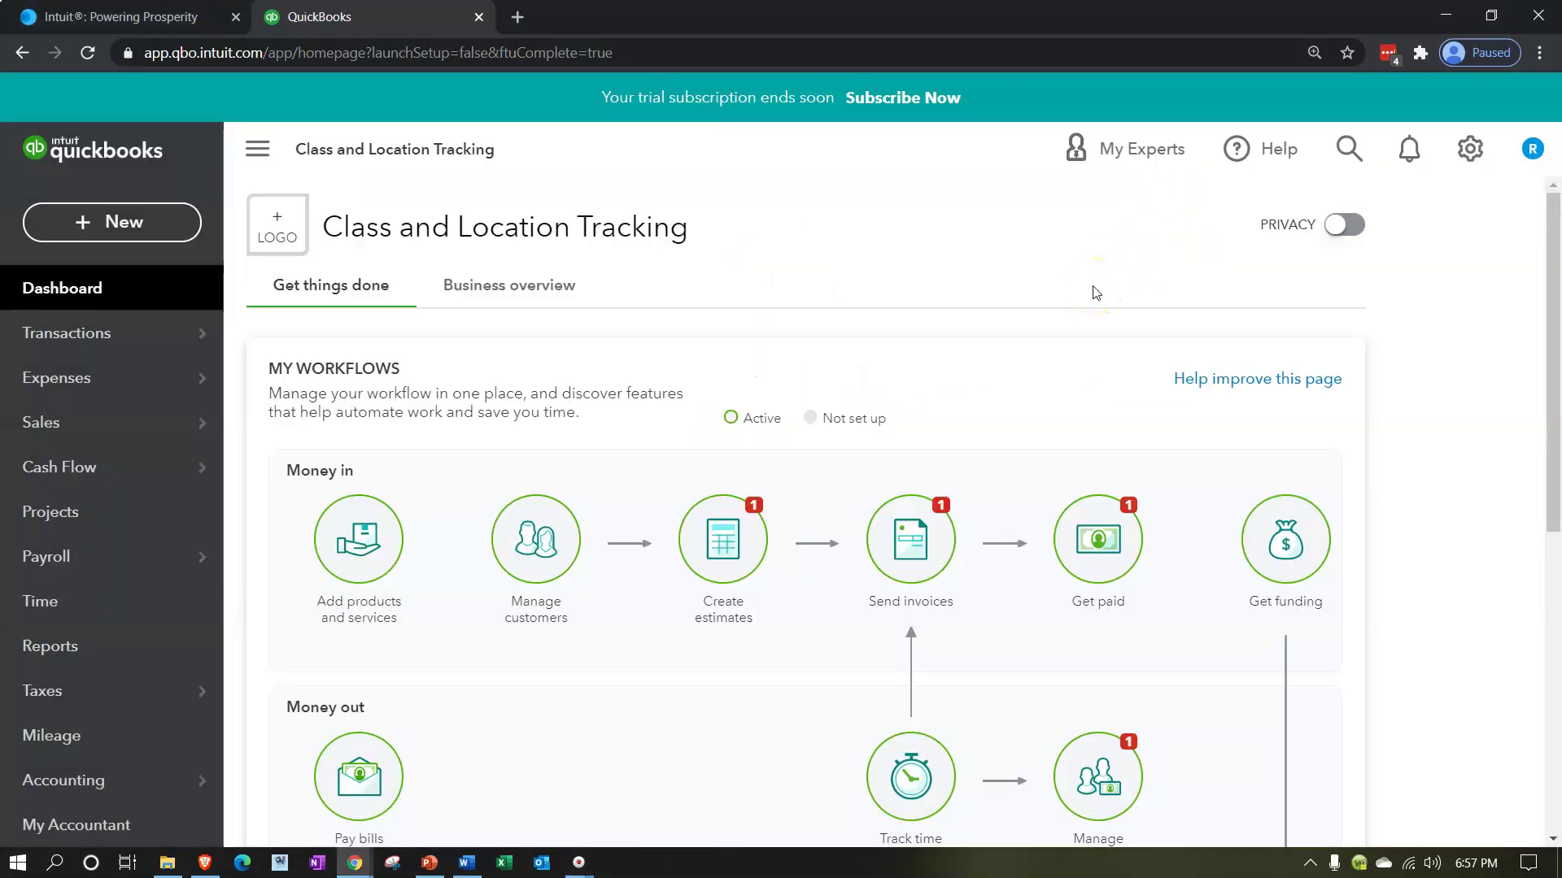
{"action": "scroll", "coordinate": [1096, 292], "scroll_direction": "down", "scroll_amount": 1}
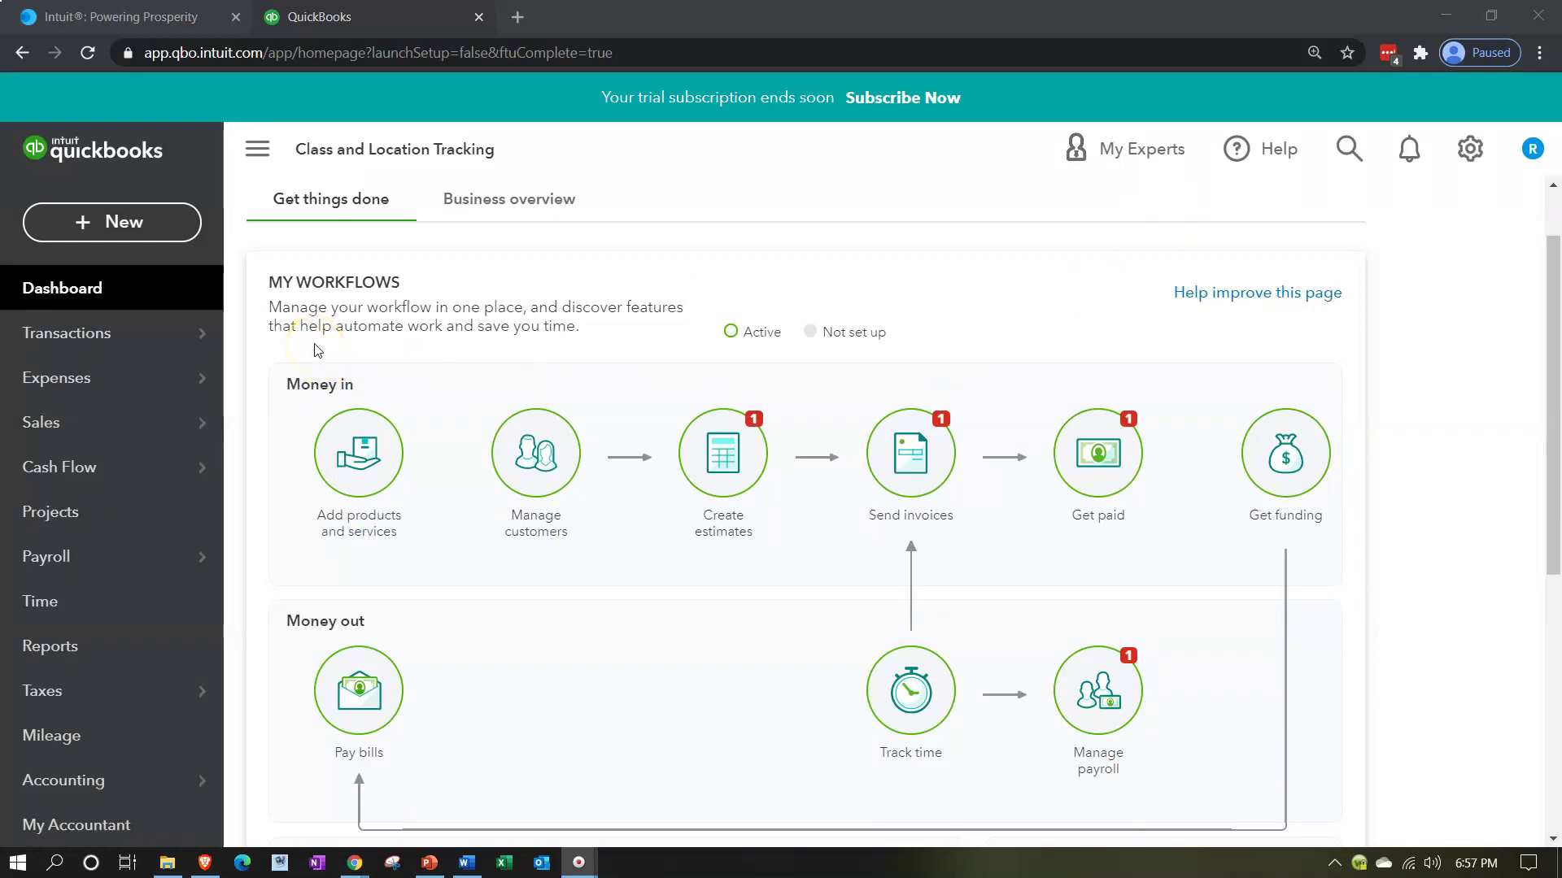
{"action": "scroll", "coordinate": [317, 349], "scroll_direction": "down", "scroll_amount": 1}
{"action": "left_click", "coordinate": [316, 279]}
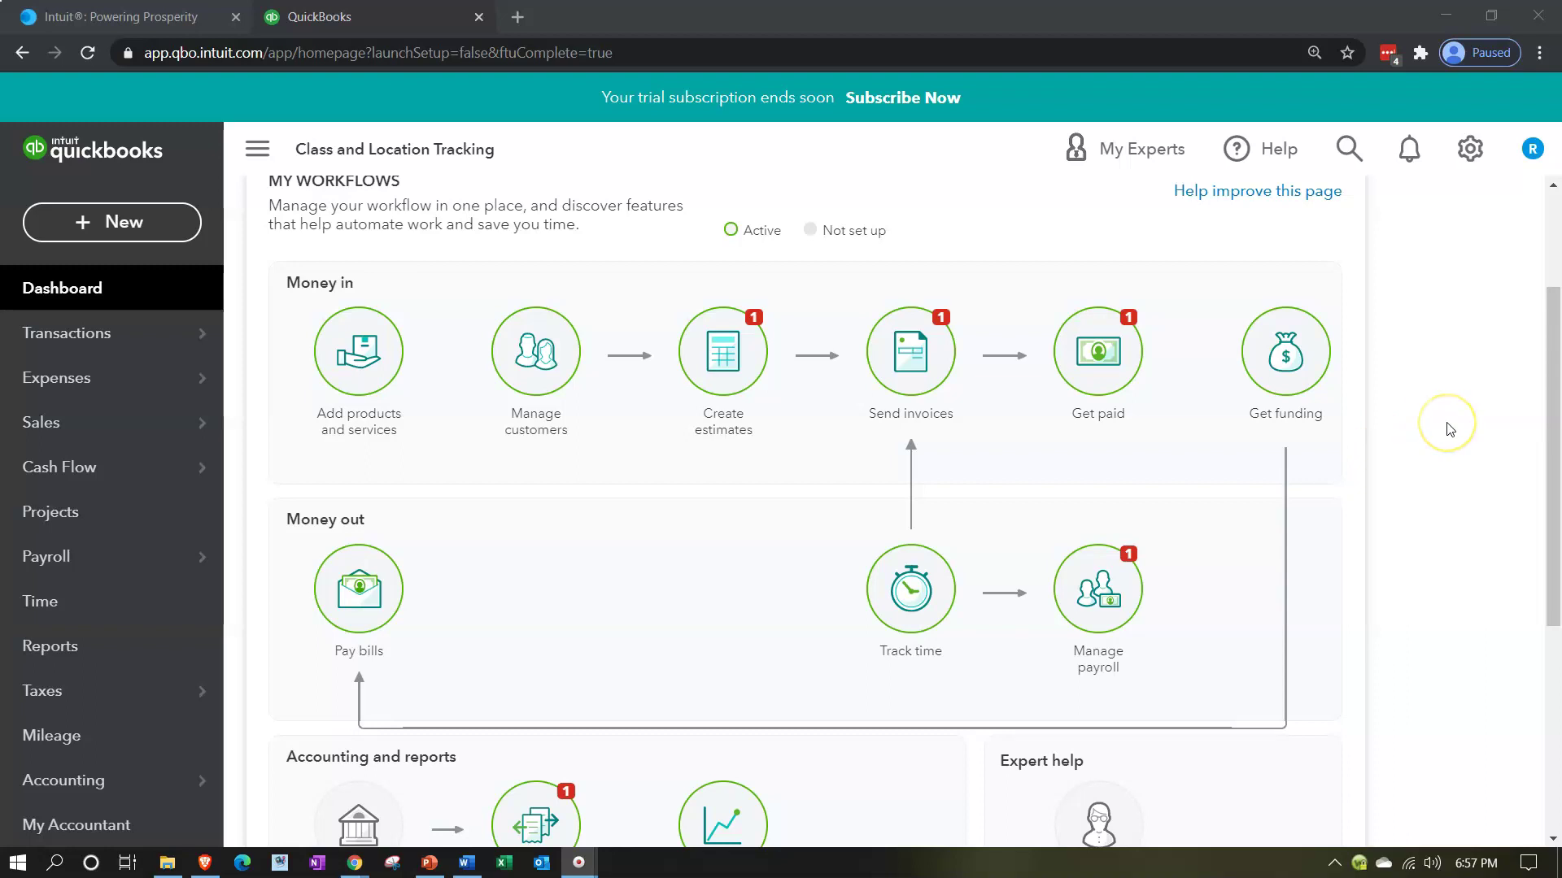
{"action": "scroll", "coordinate": [1447, 429], "scroll_direction": "up", "scroll_amount": 1}
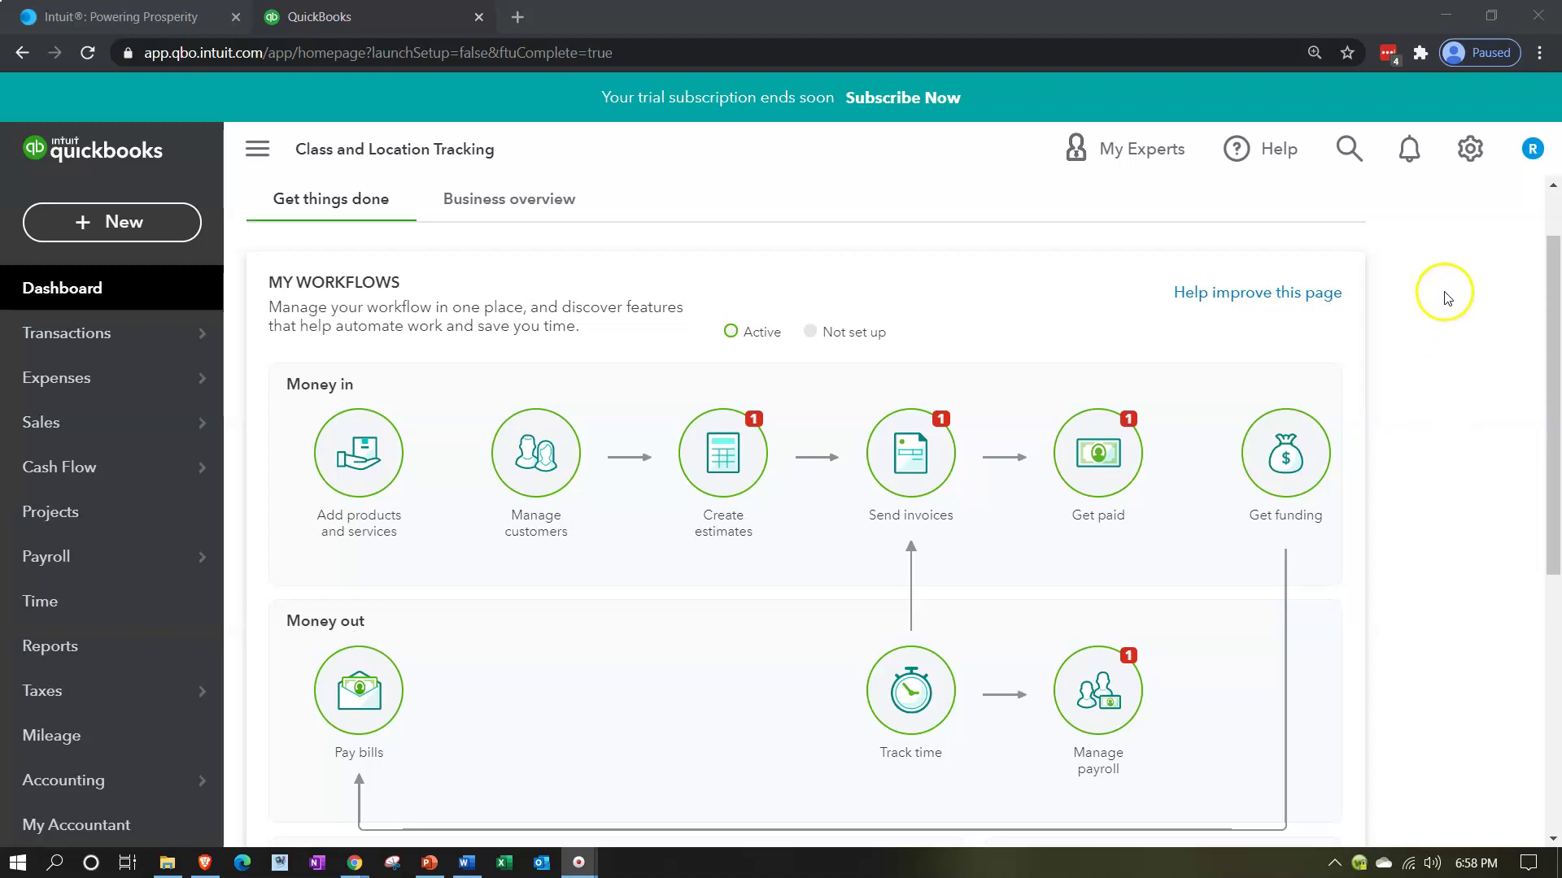
Examine the class and location tracking options under Categories in the advanced account settings, and close the settings without changing them
{"action": "left_click", "coordinate": [1464, 156]}
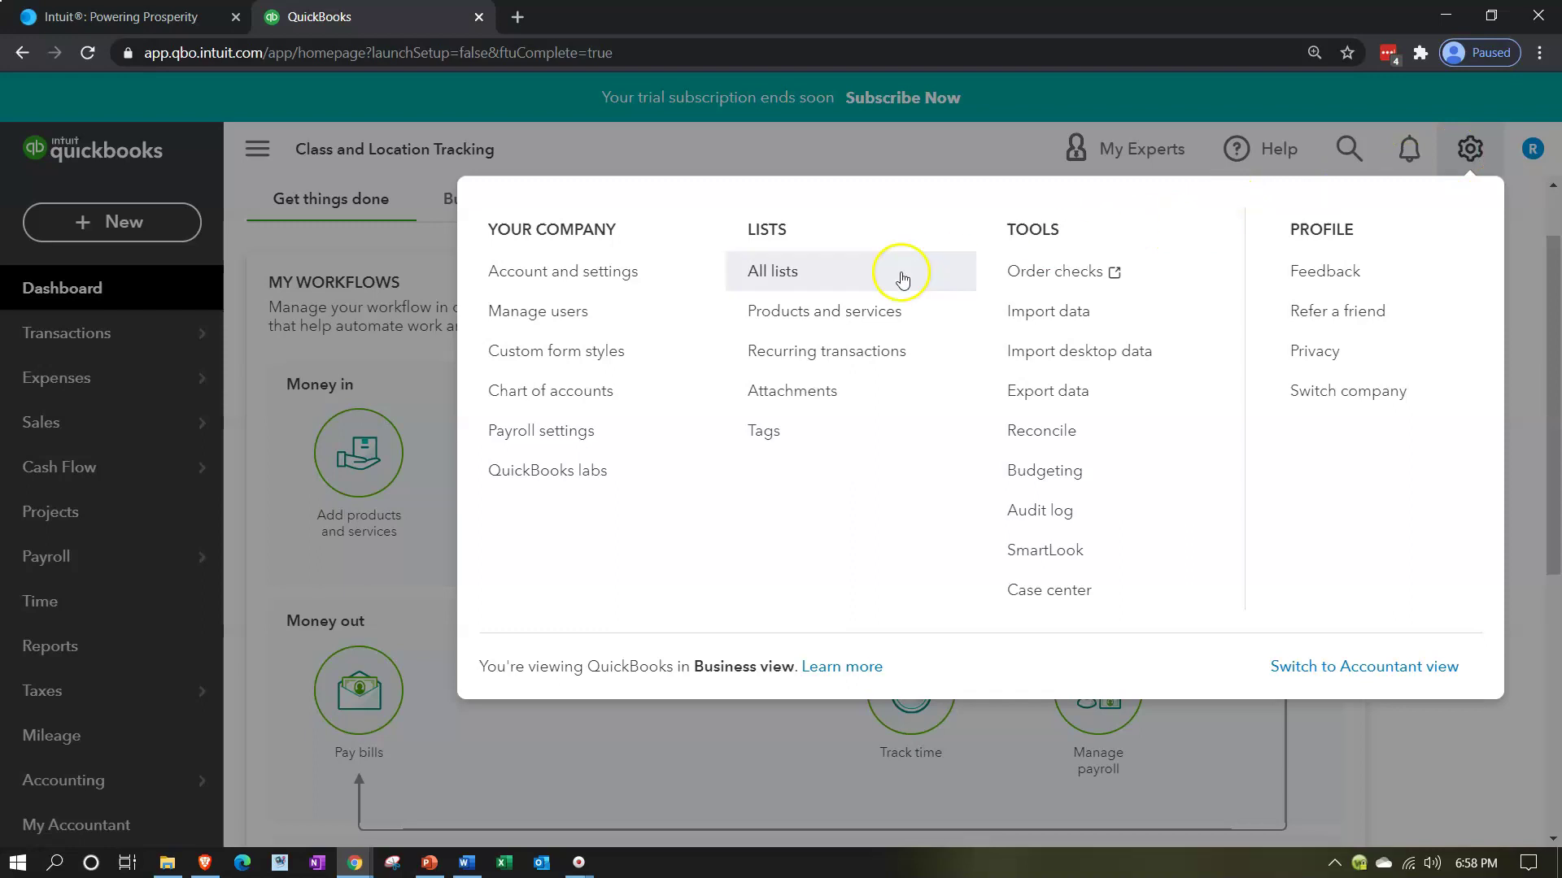
{"action": "left_click", "coordinate": [559, 273]}
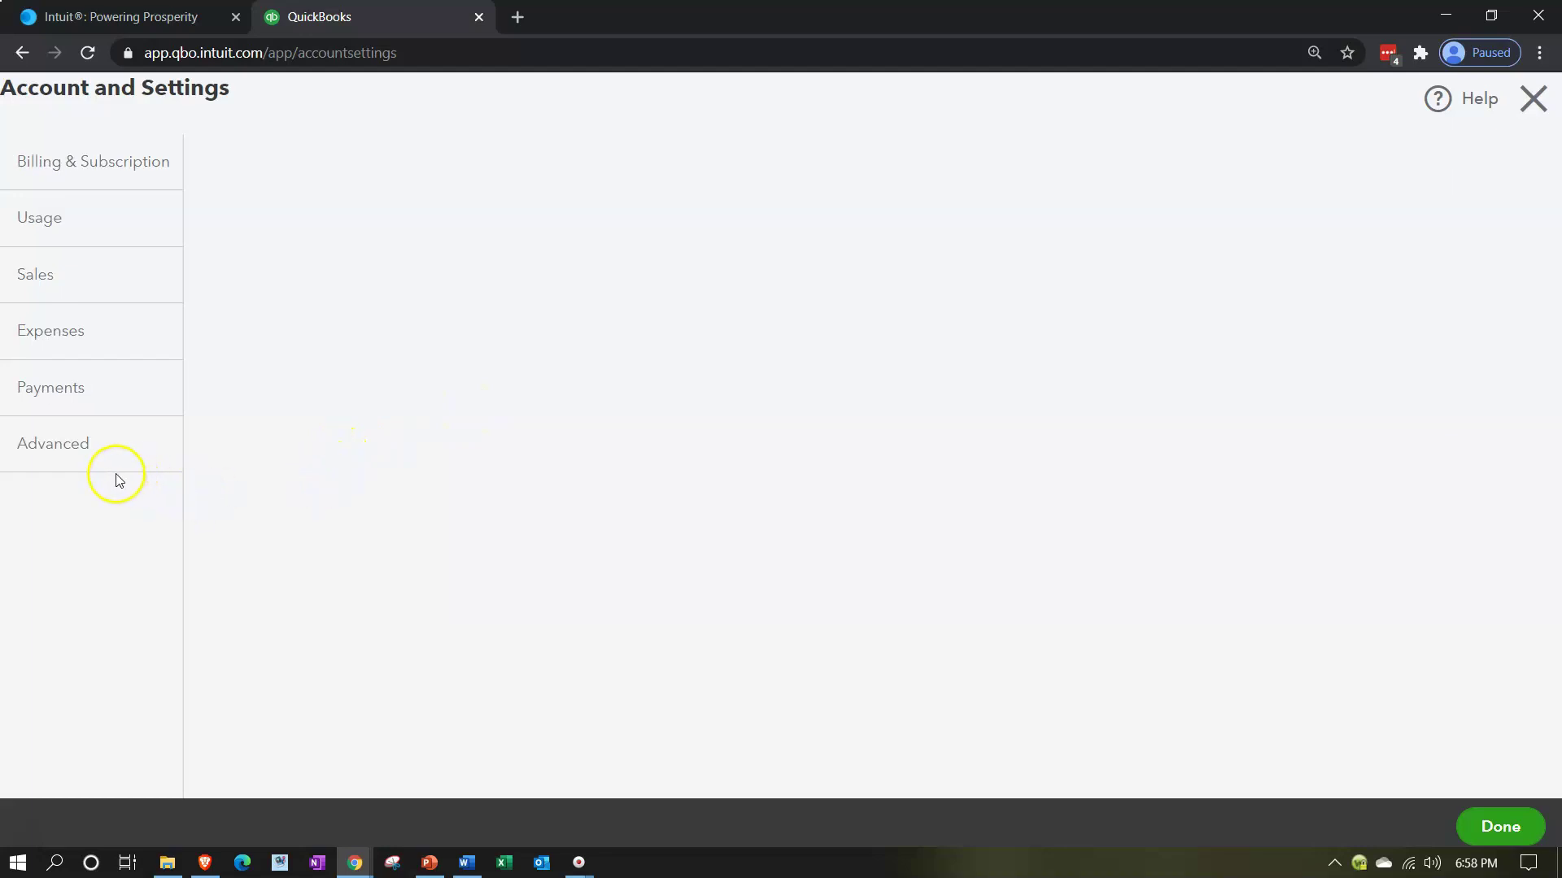
{"action": "left_click", "coordinate": [52, 470]}
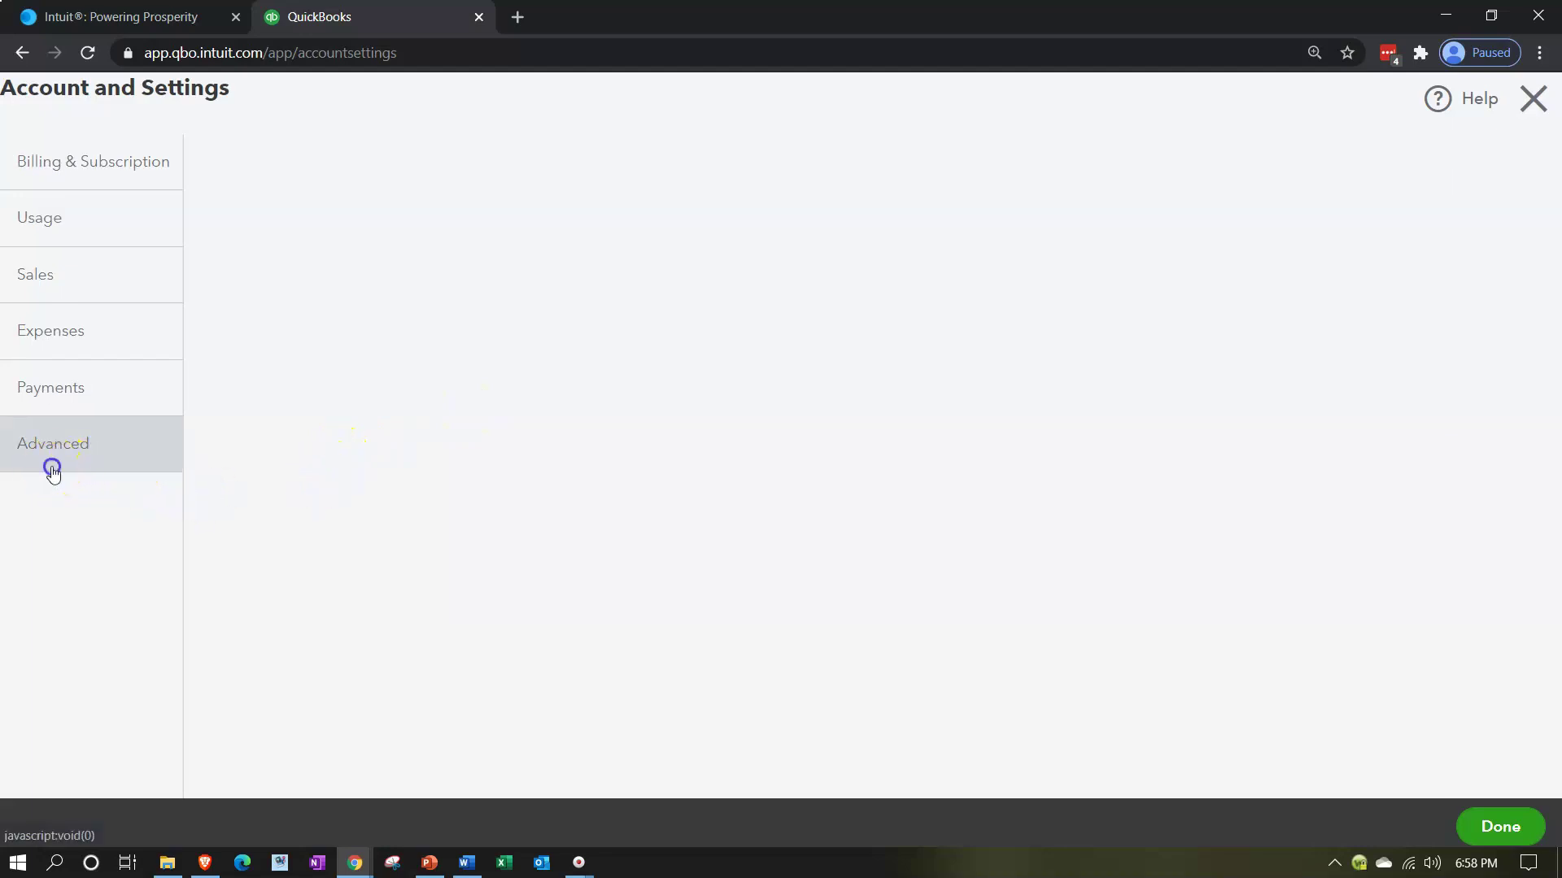
{"action": "left_click", "coordinate": [48, 514]}
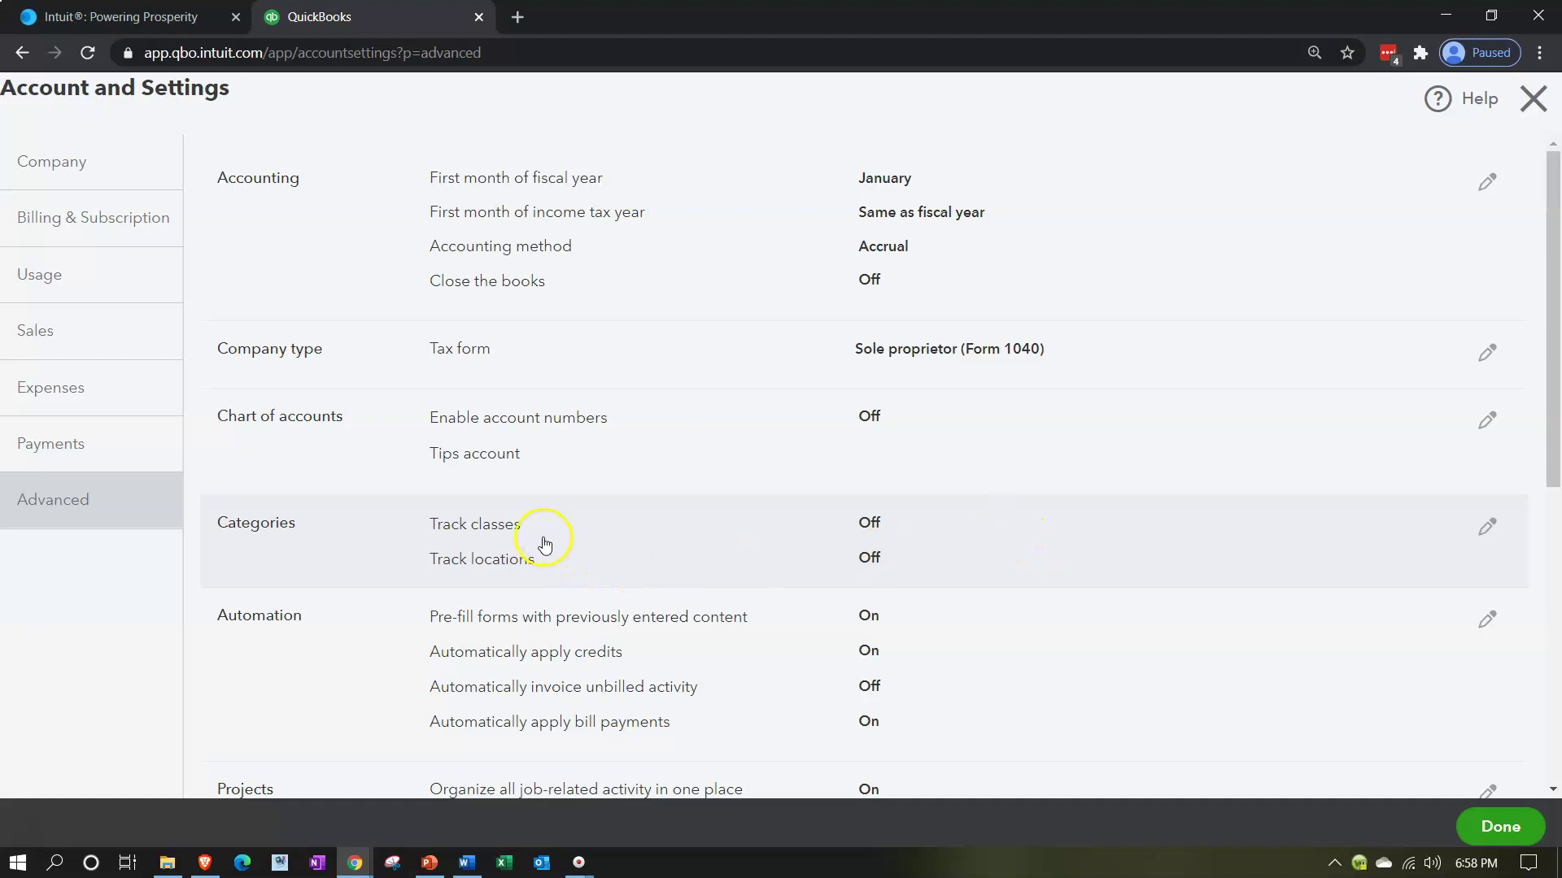
{"action": "left_click", "coordinate": [943, 533]}
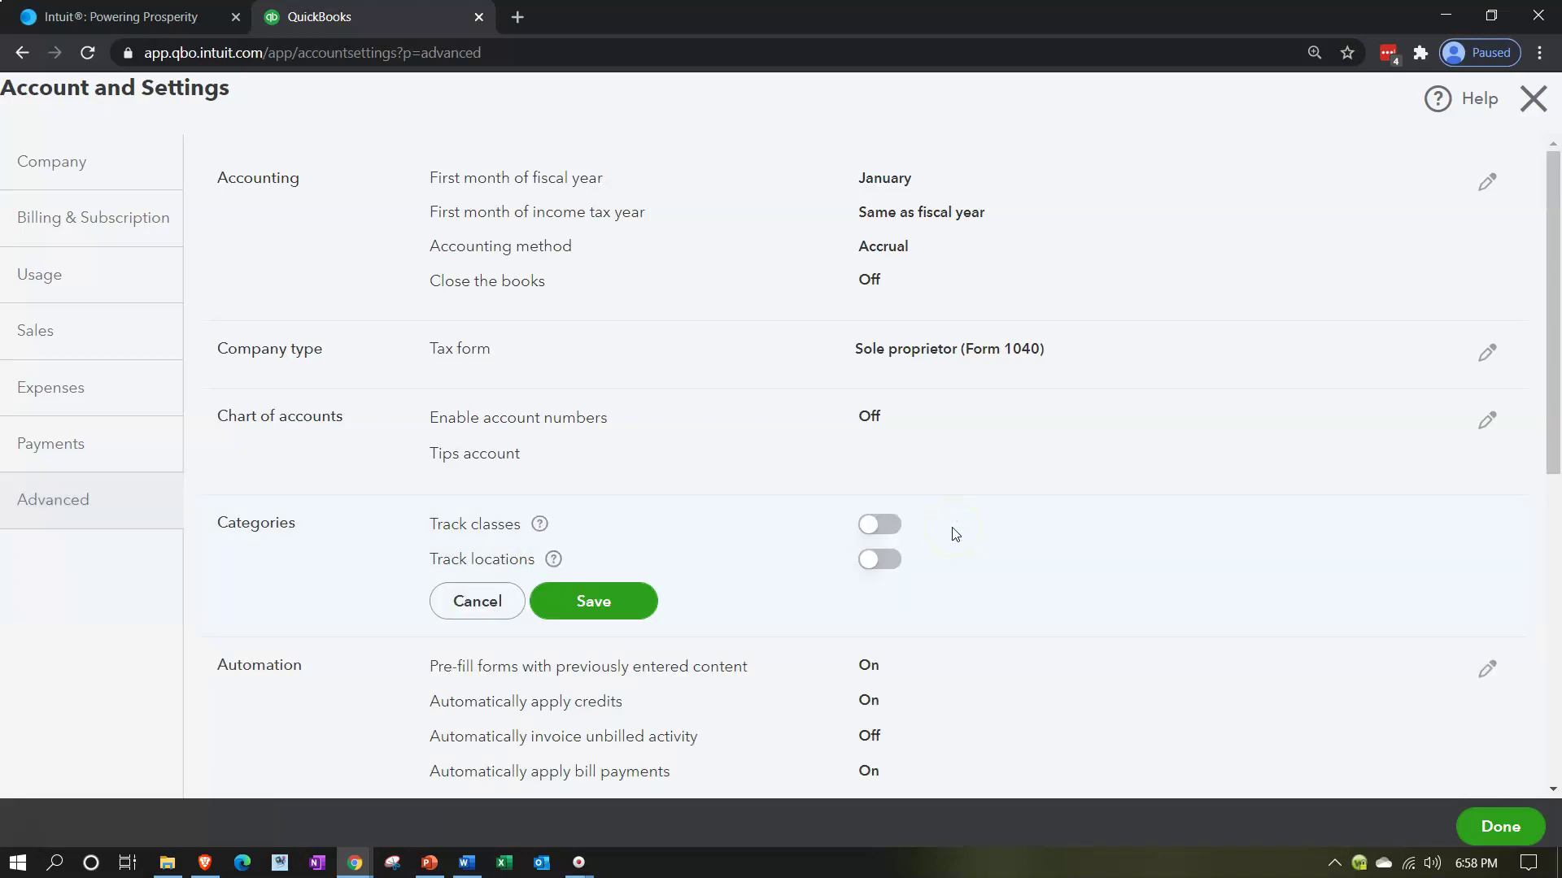
{"action": "left_click", "coordinate": [1528, 109]}
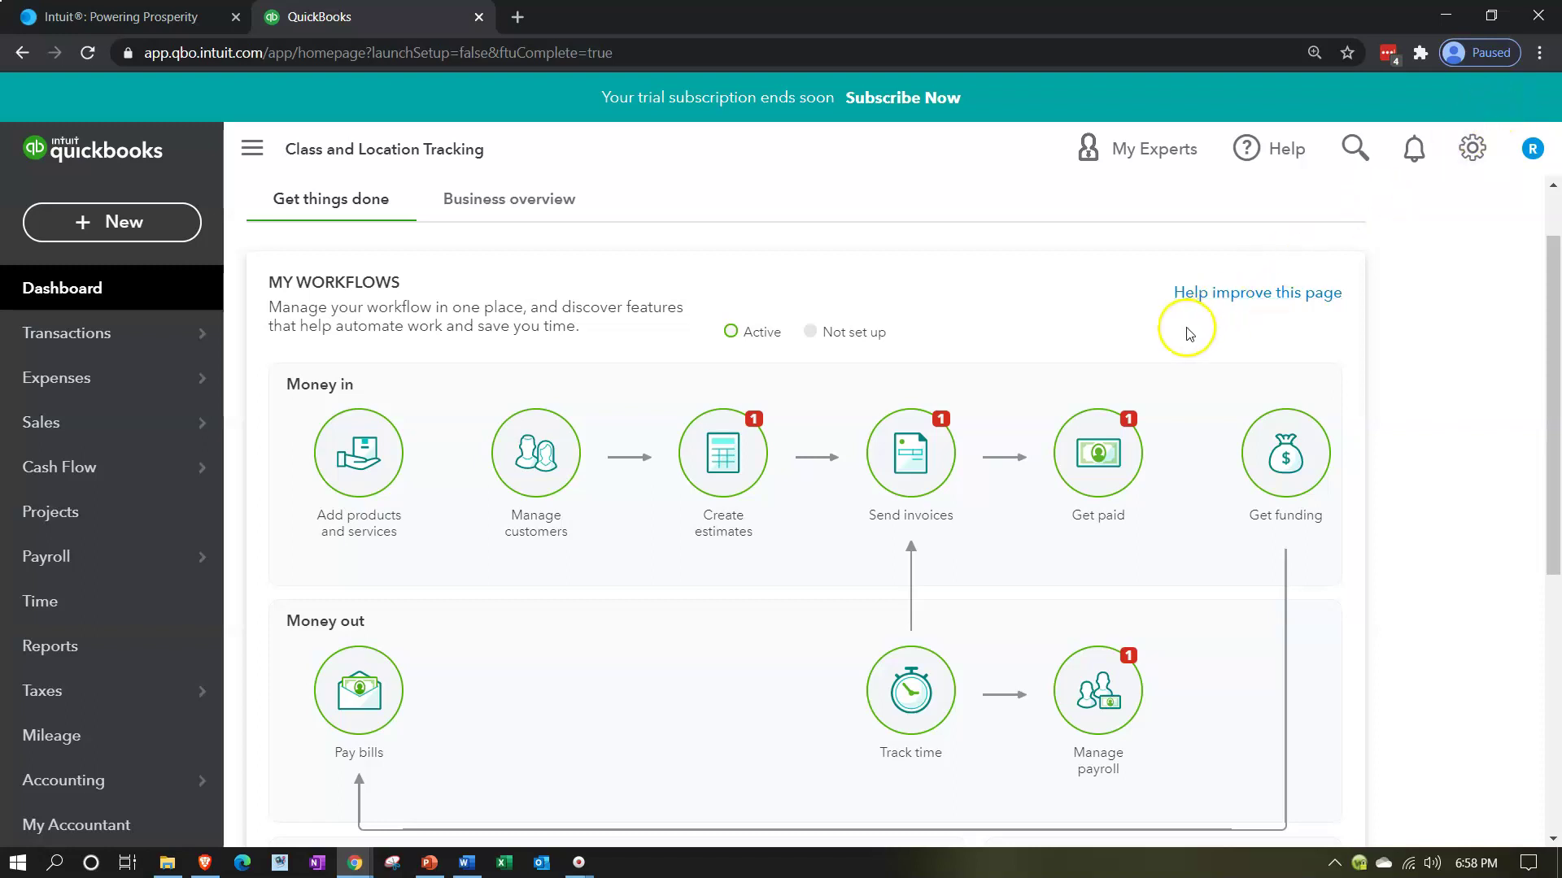
Open the chart of accounts and examine the default asset, equity, income and expense accounts
{"action": "left_click", "coordinate": [132, 783]}
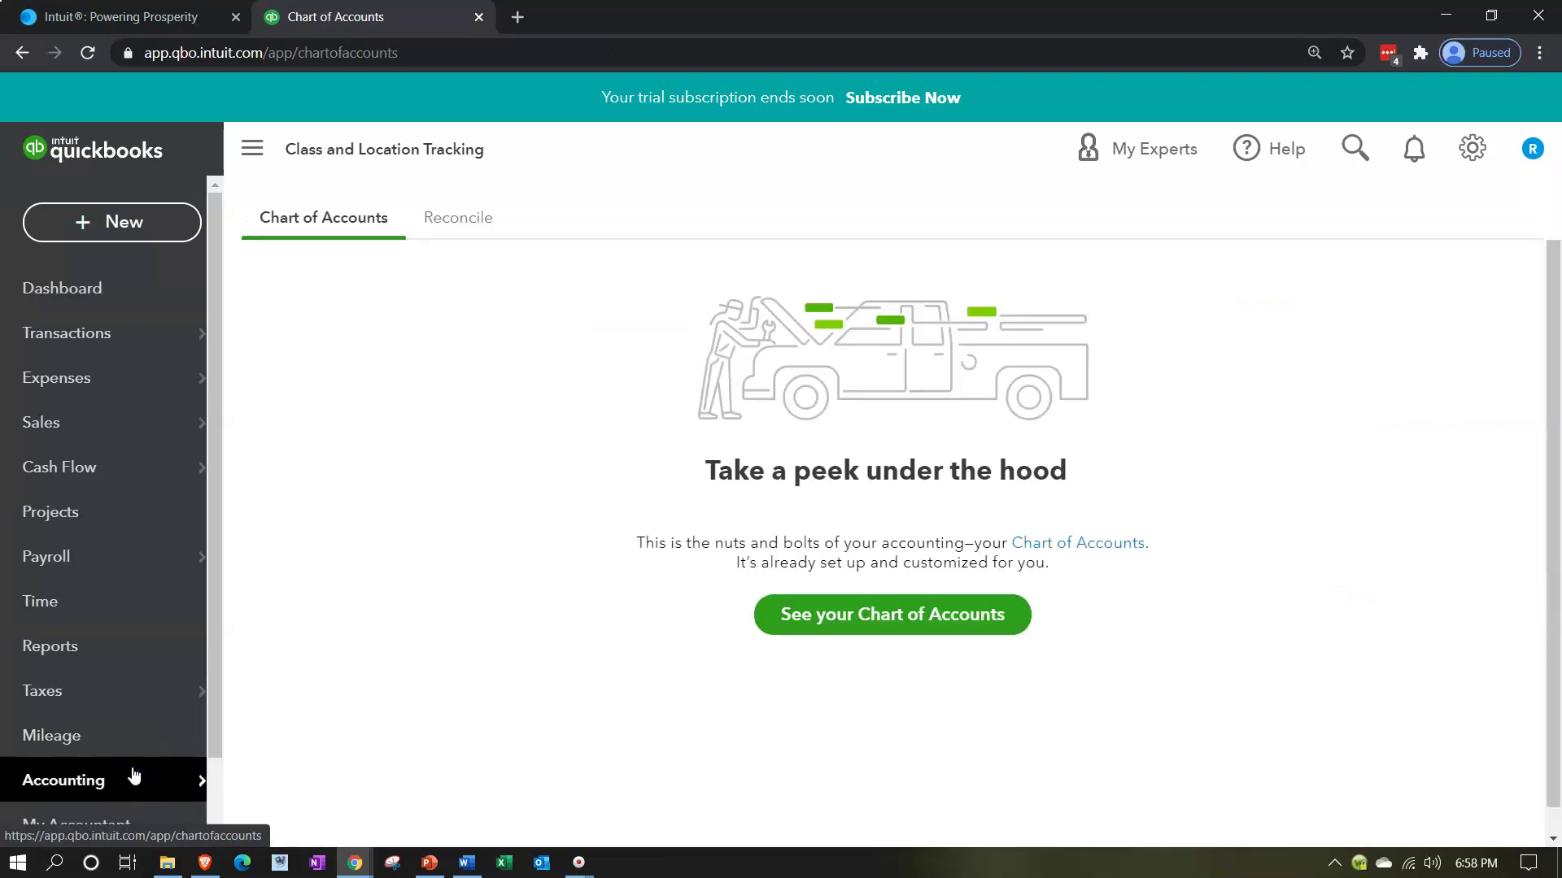
{"action": "left_click", "coordinate": [876, 617]}
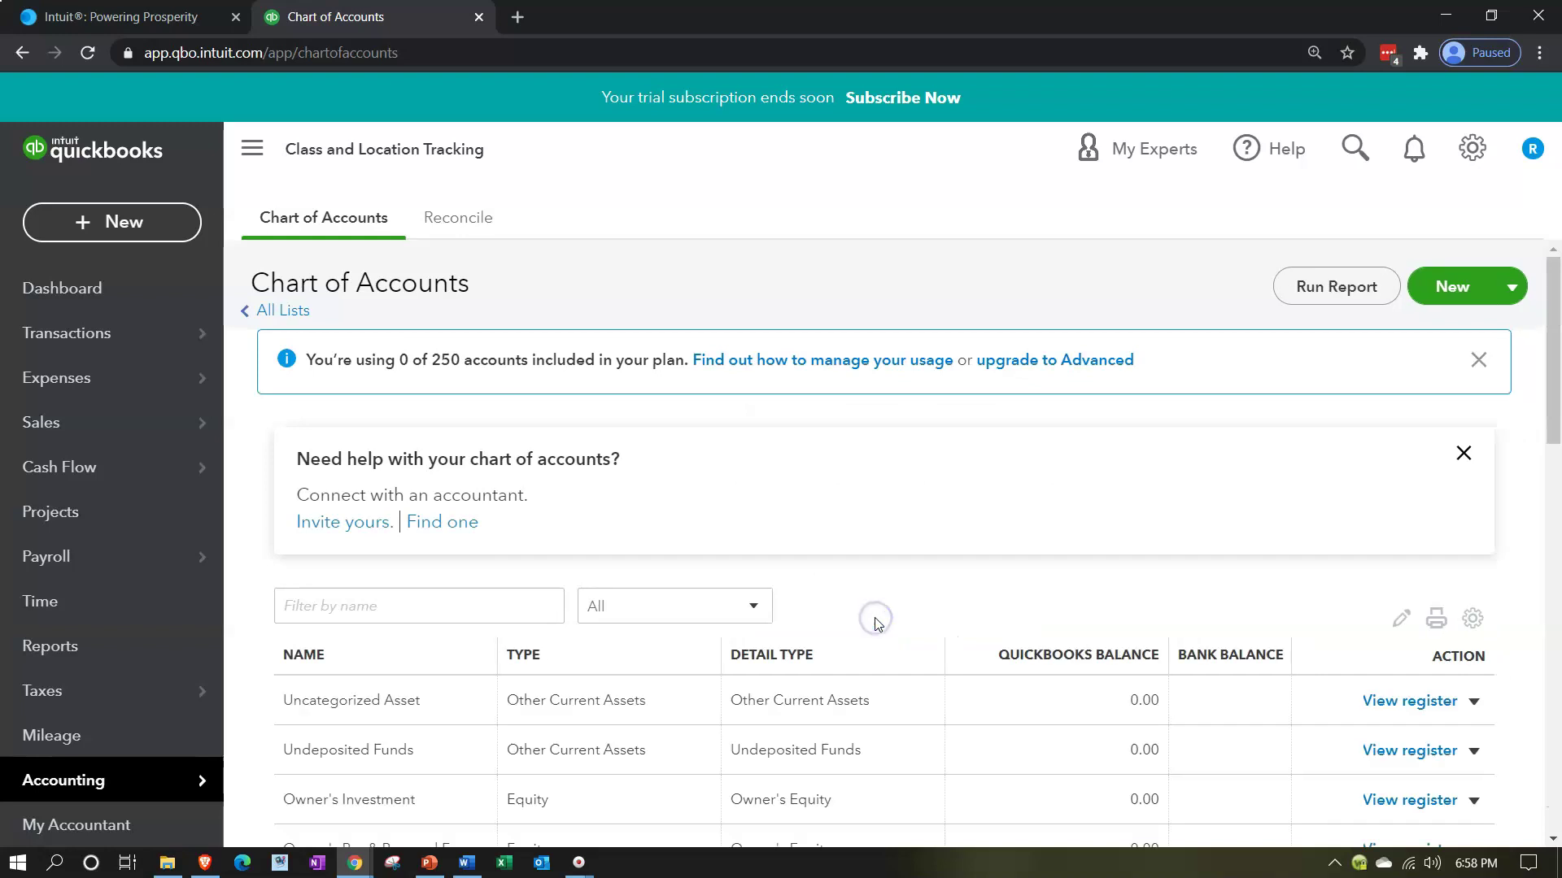
{"action": "scroll", "coordinate": [875, 621], "scroll_direction": "down", "scroll_amount": 5}
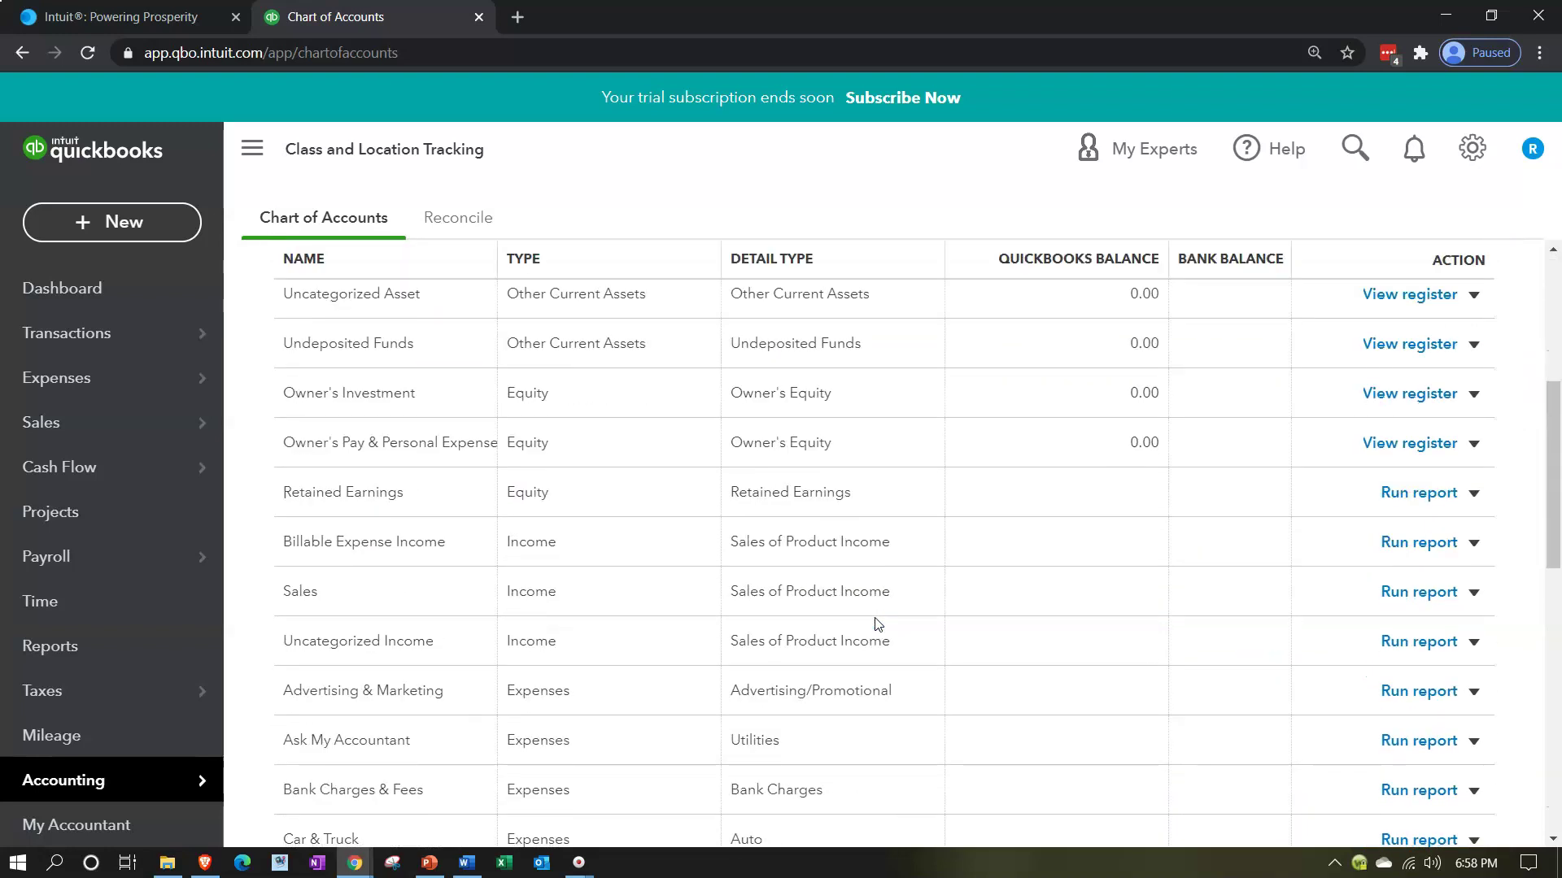
{"action": "scroll", "coordinate": [877, 624], "scroll_direction": "up", "scroll_amount": 1}
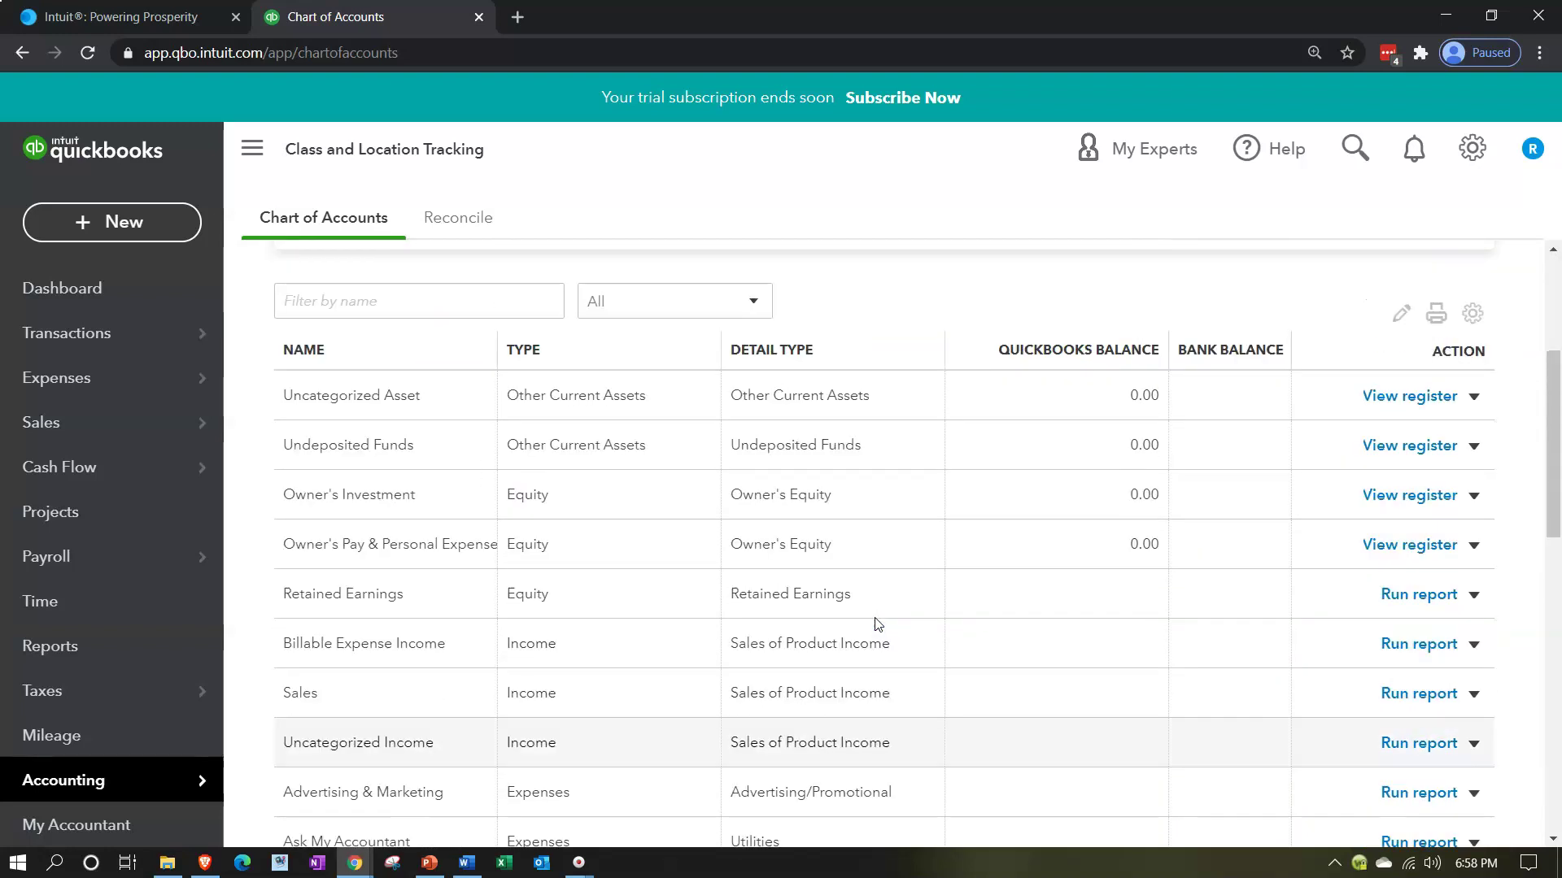
{"action": "scroll", "coordinate": [878, 624], "scroll_direction": "down", "scroll_amount": 6}
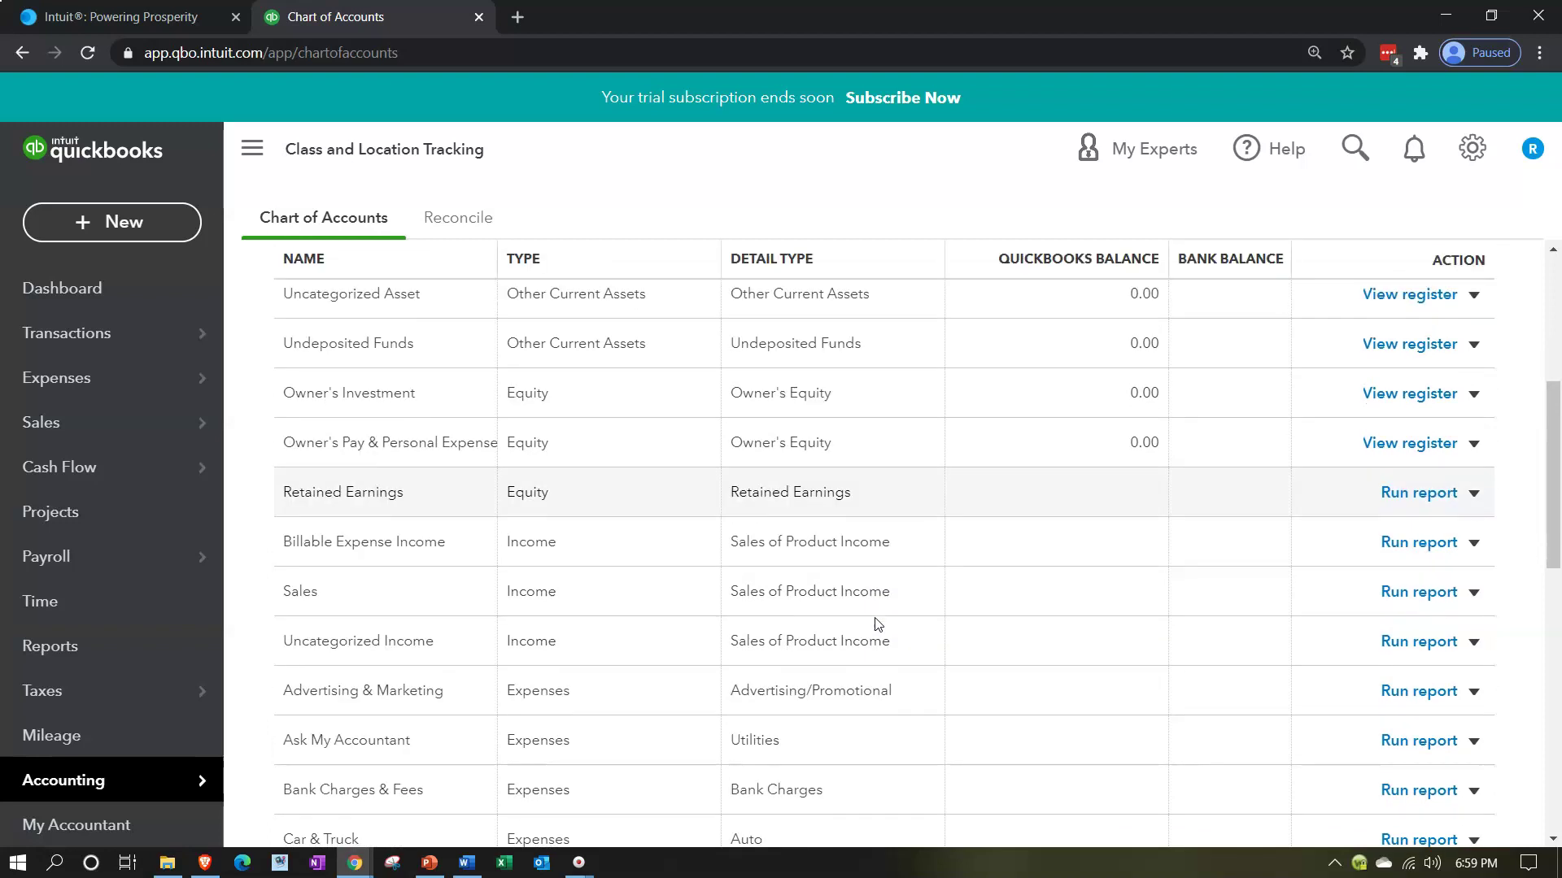
{"action": "scroll", "coordinate": [877, 624], "scroll_direction": "down", "scroll_amount": 4}
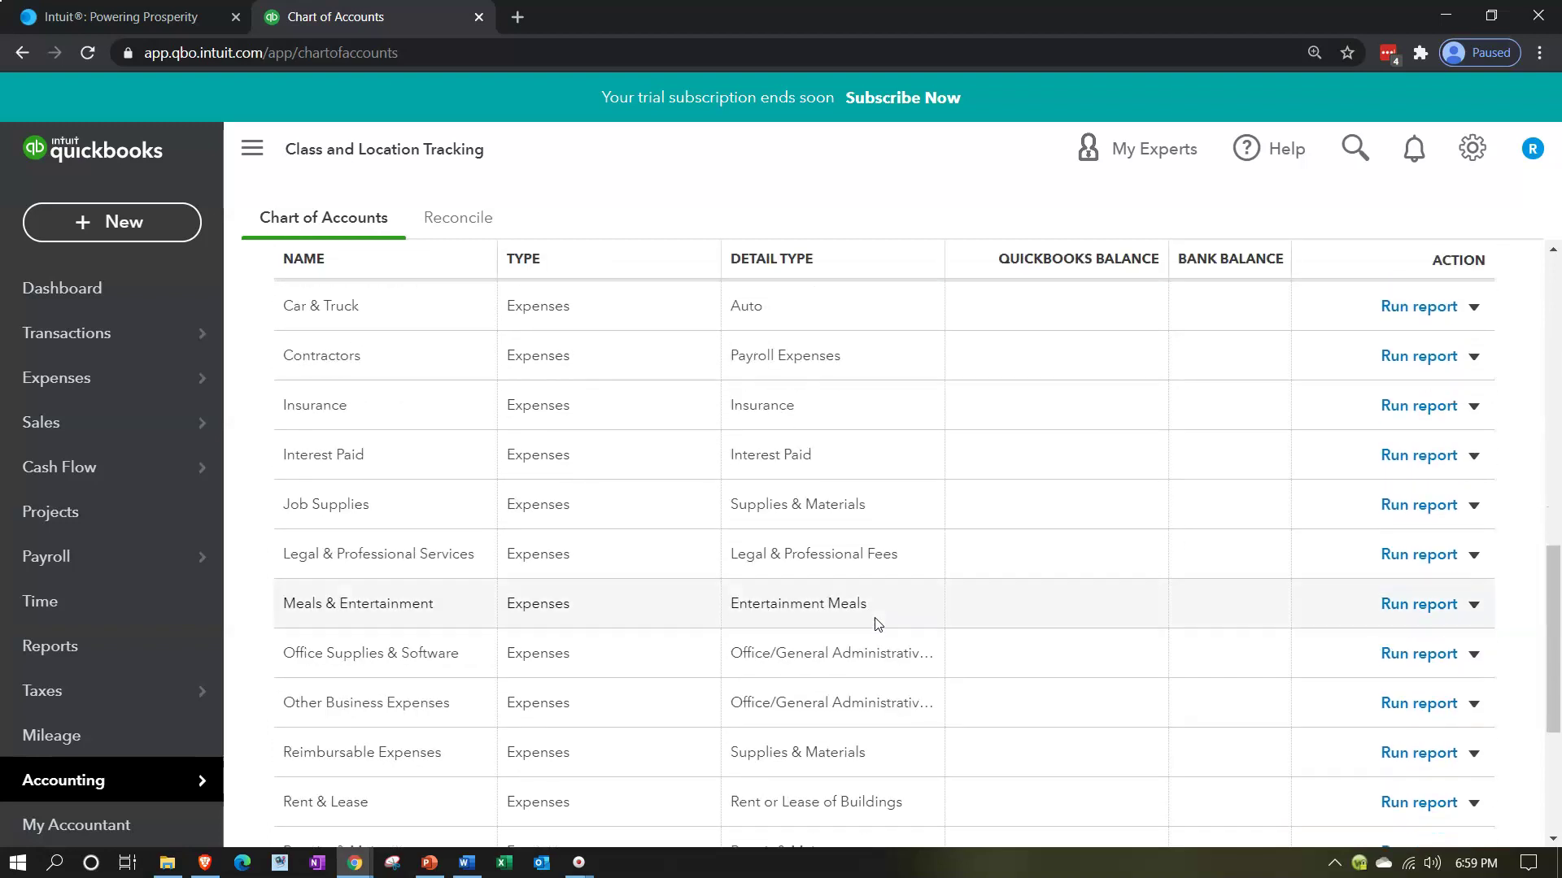
{"action": "scroll", "coordinate": [878, 623], "scroll_direction": "up", "scroll_amount": 7}
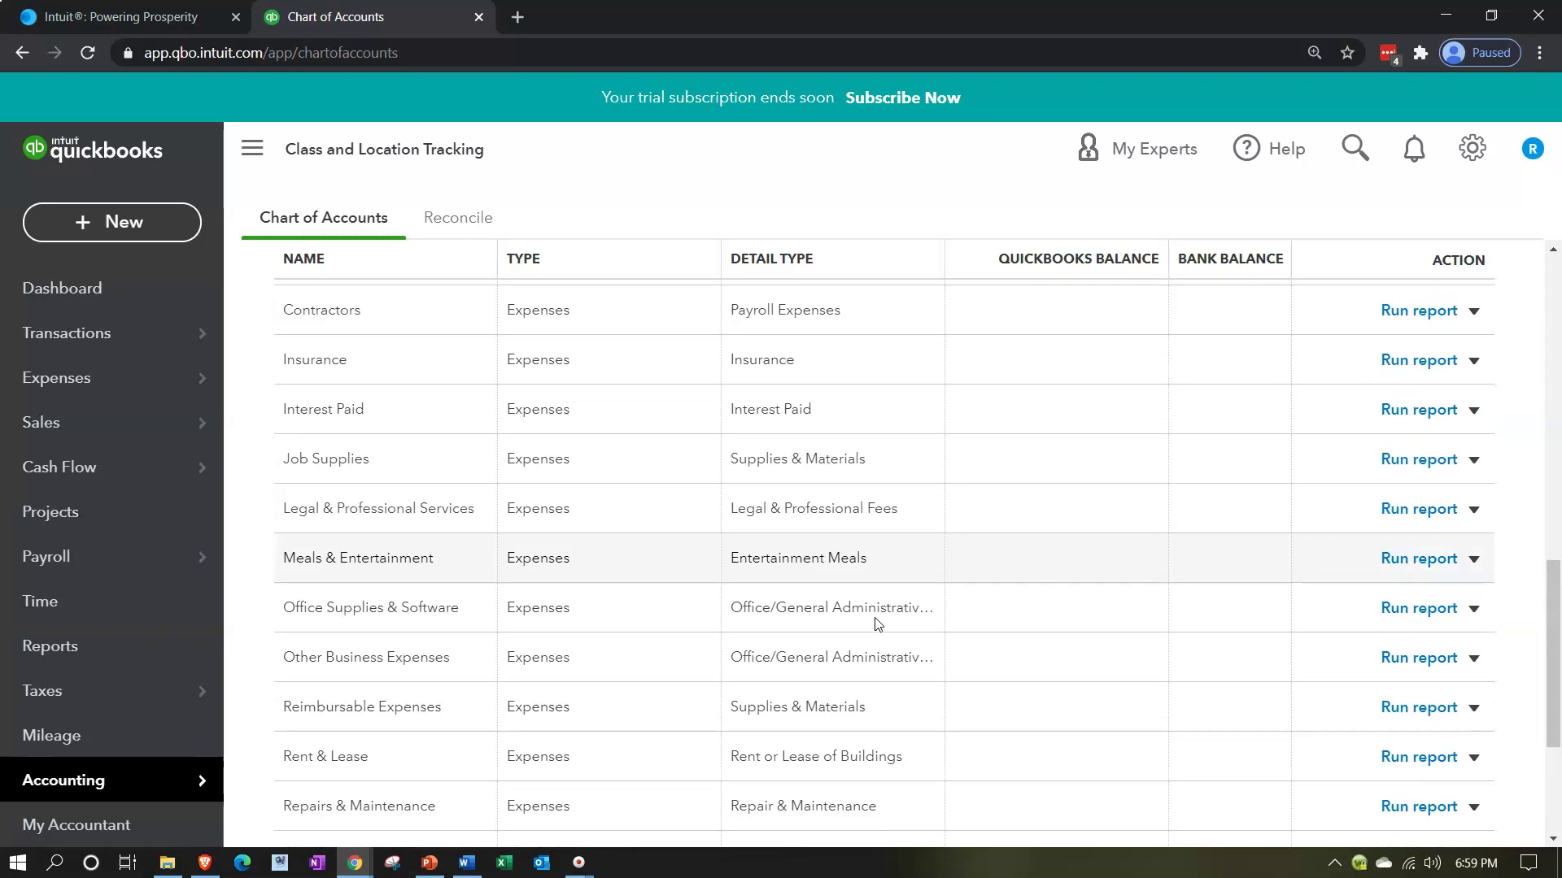
{"action": "scroll", "coordinate": [878, 624], "scroll_direction": "up", "scroll_amount": 1}
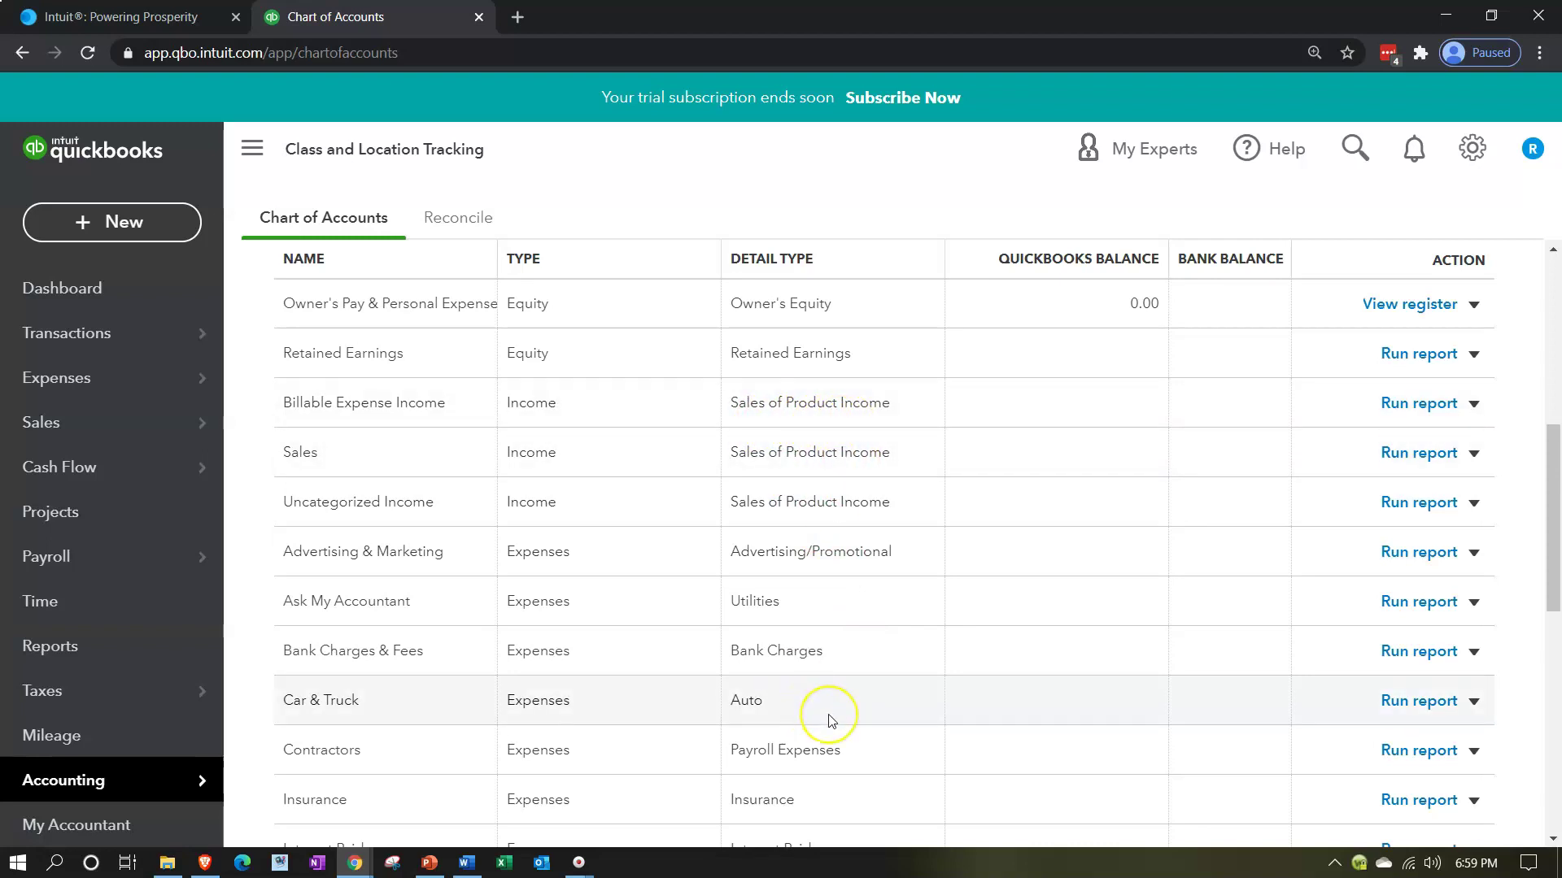
{"action": "scroll", "coordinate": [829, 721], "scroll_direction": "up", "scroll_amount": 5}
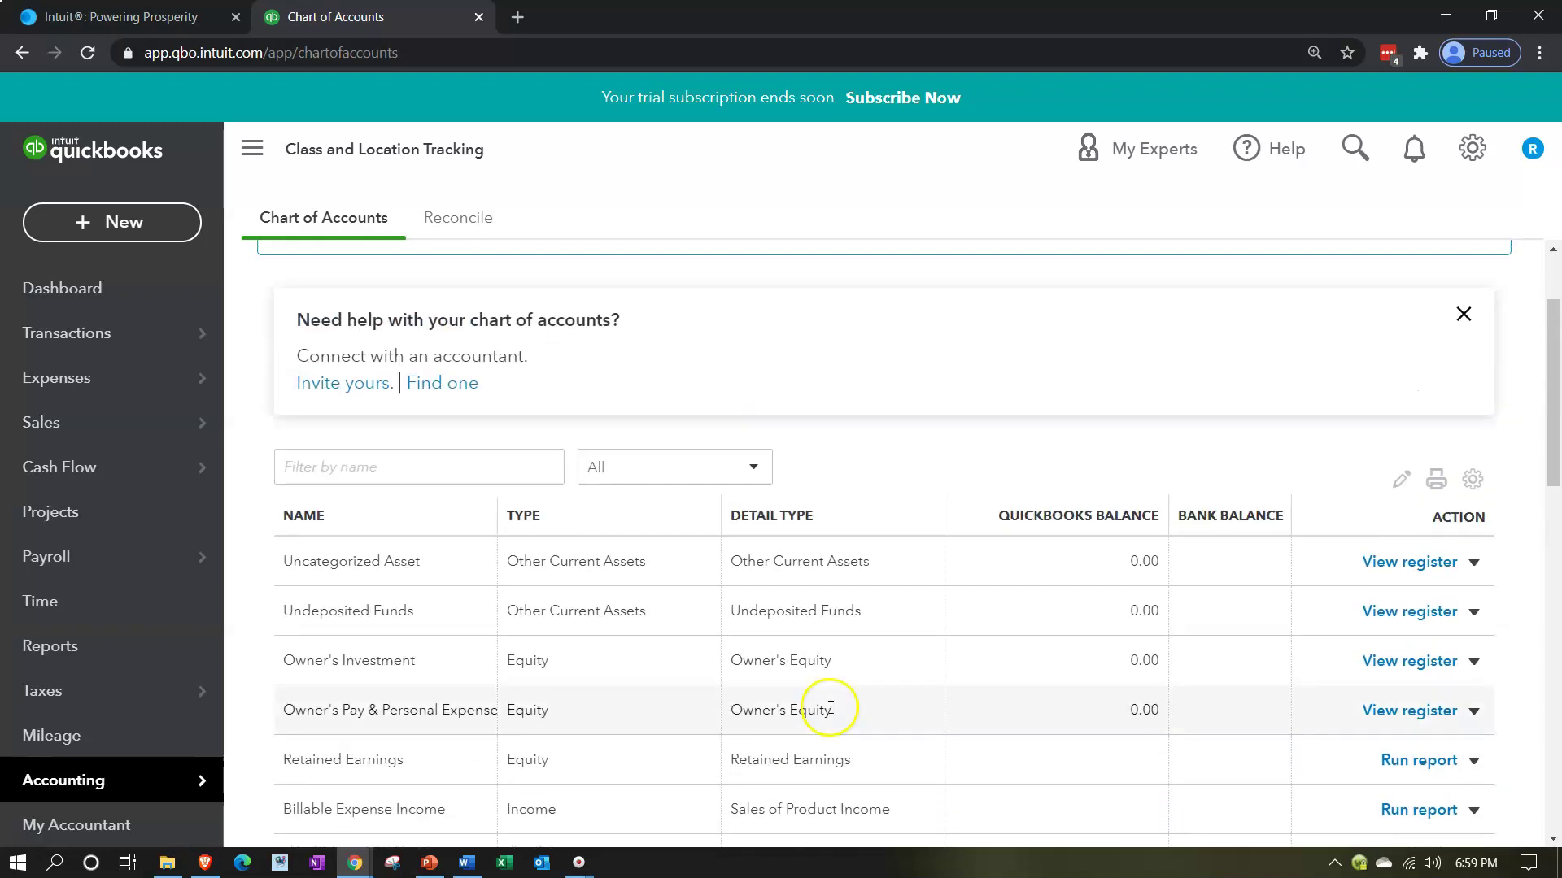